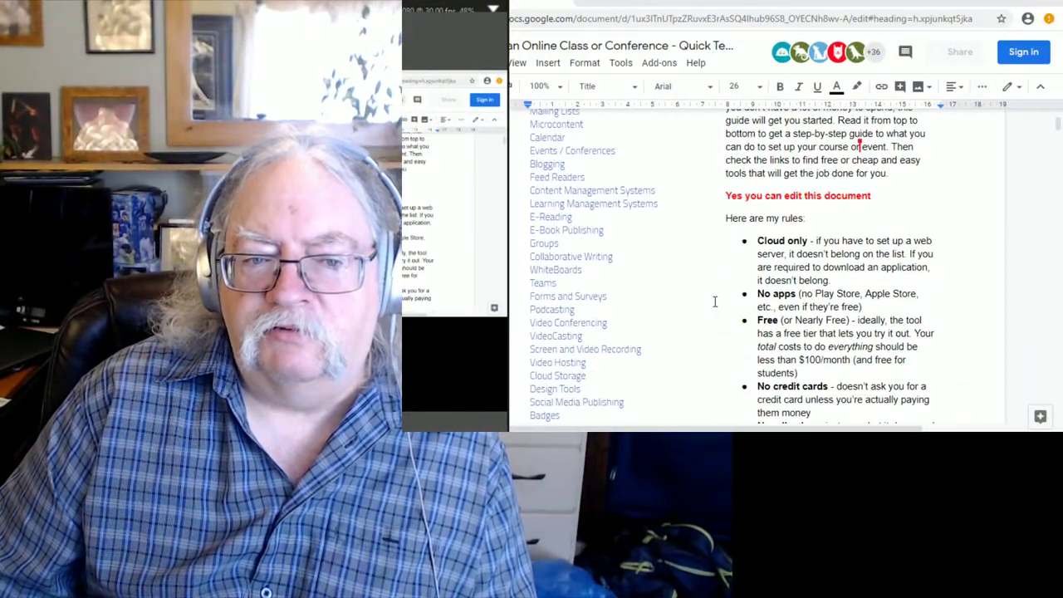
# Step: Go to the guide's Blogging section and open the linked Blogger website
pyautogui.scroll(-10, 714, 302)
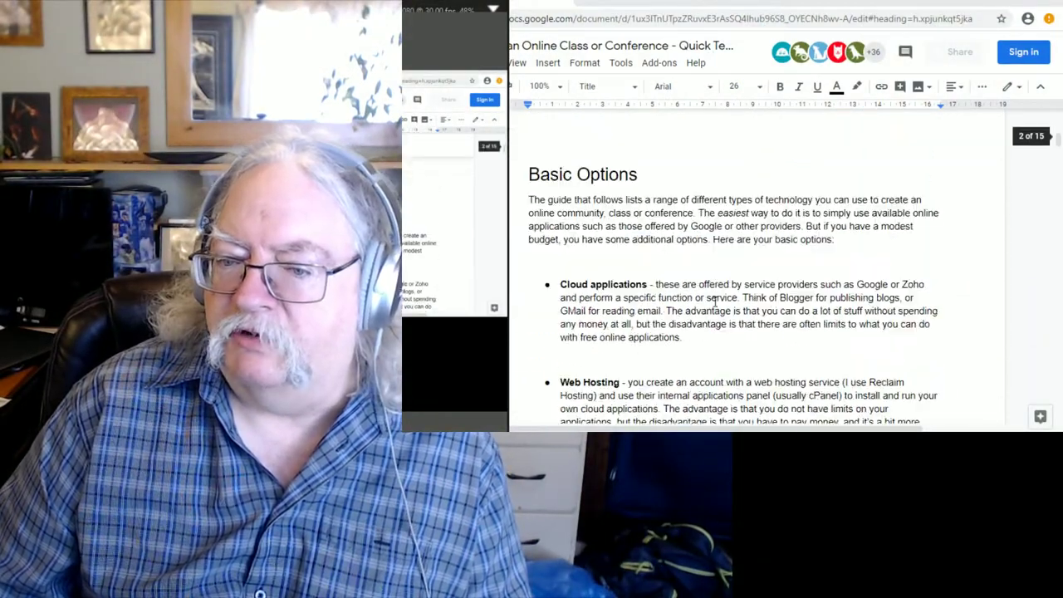
pyautogui.scroll(-15, 714, 301)
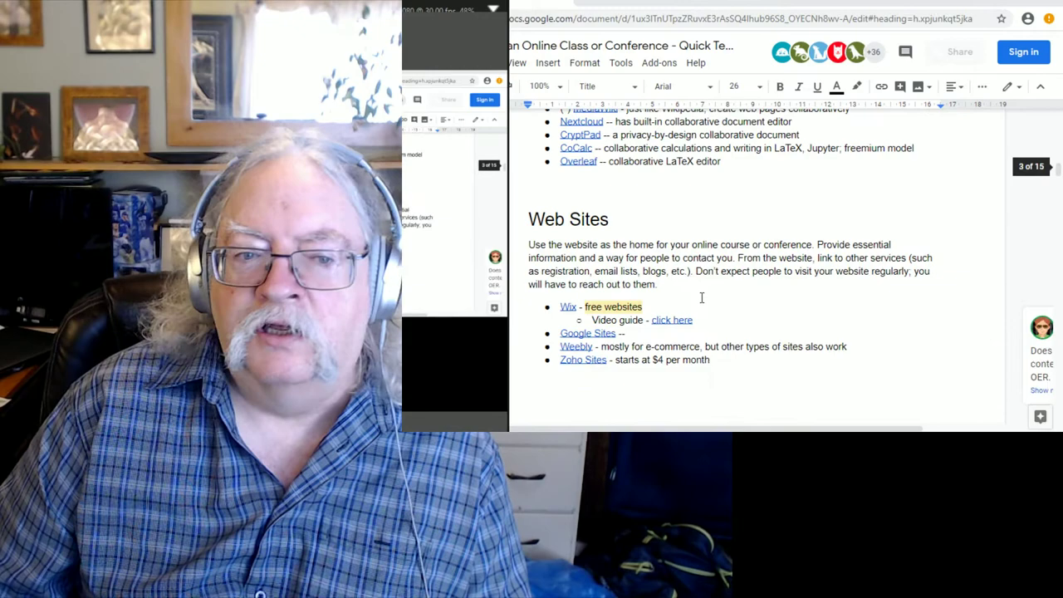
pyautogui.scroll(20, 702, 297)
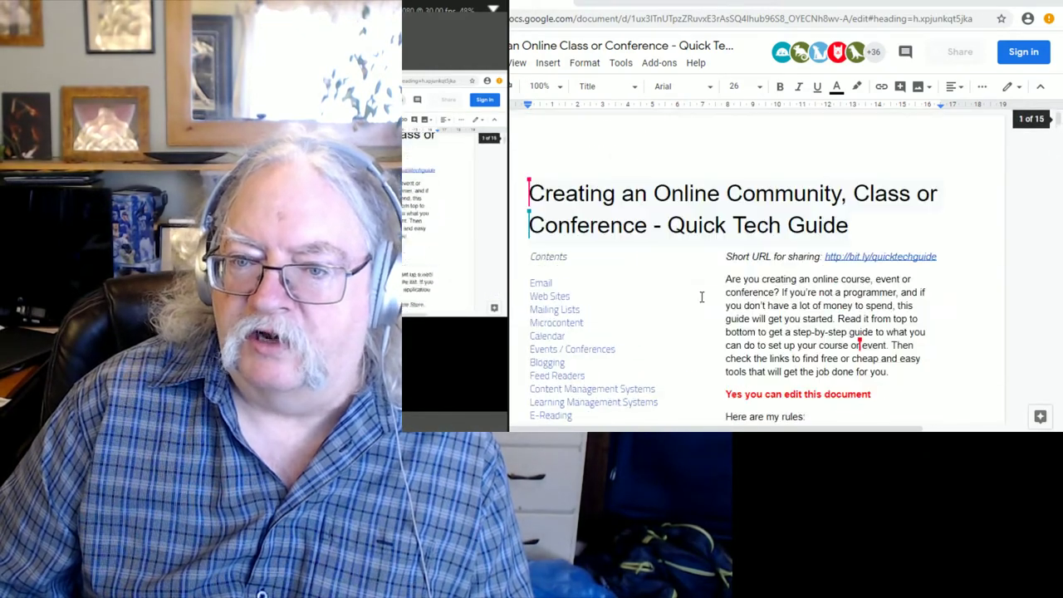
pyautogui.scroll(-3, 702, 297)
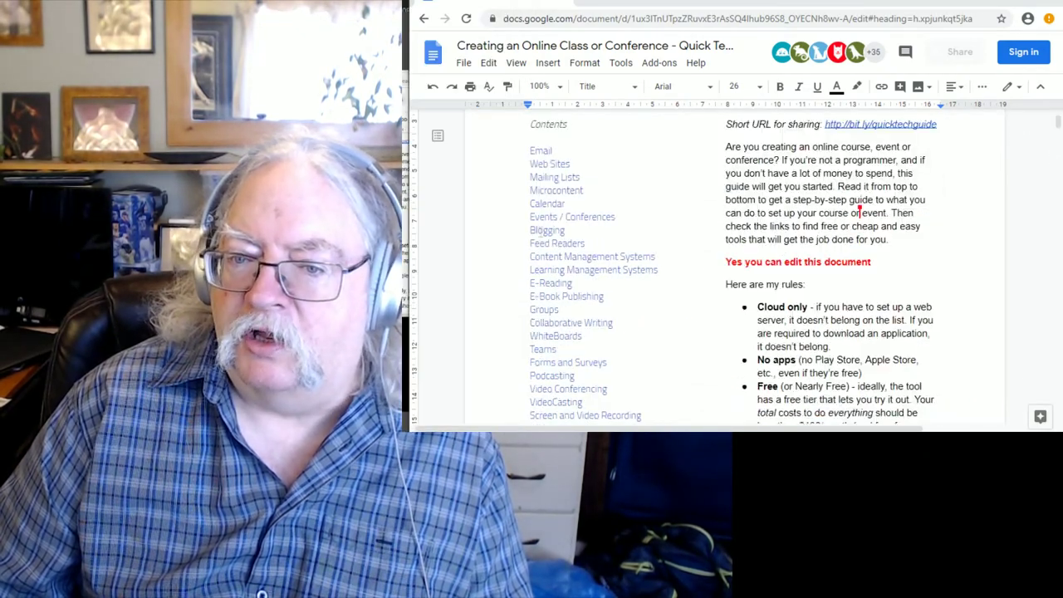
pyautogui.click(549, 231)
pyautogui.click(576, 254)
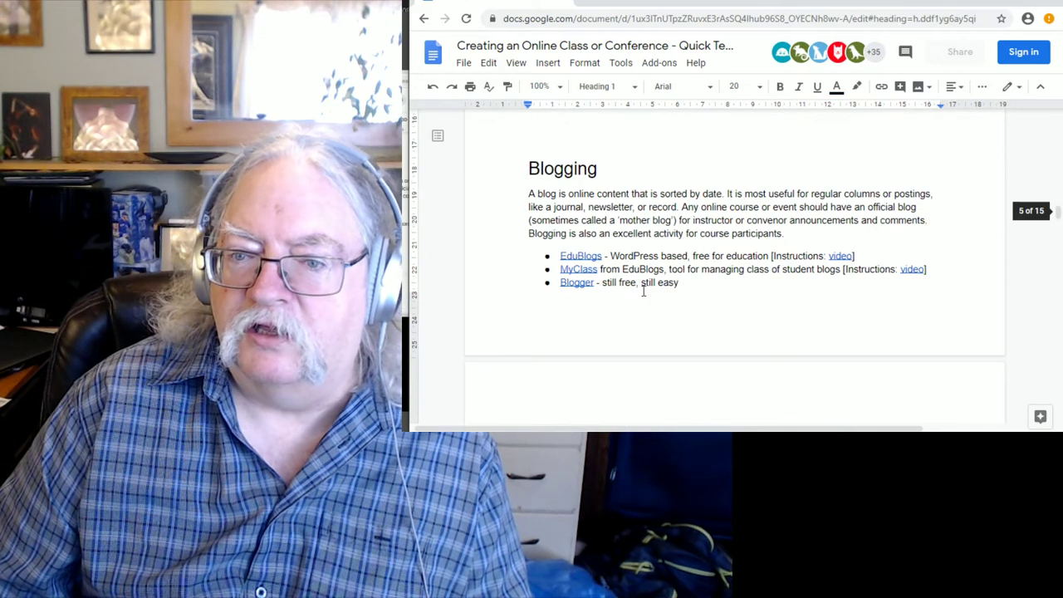
pyautogui.click(574, 283)
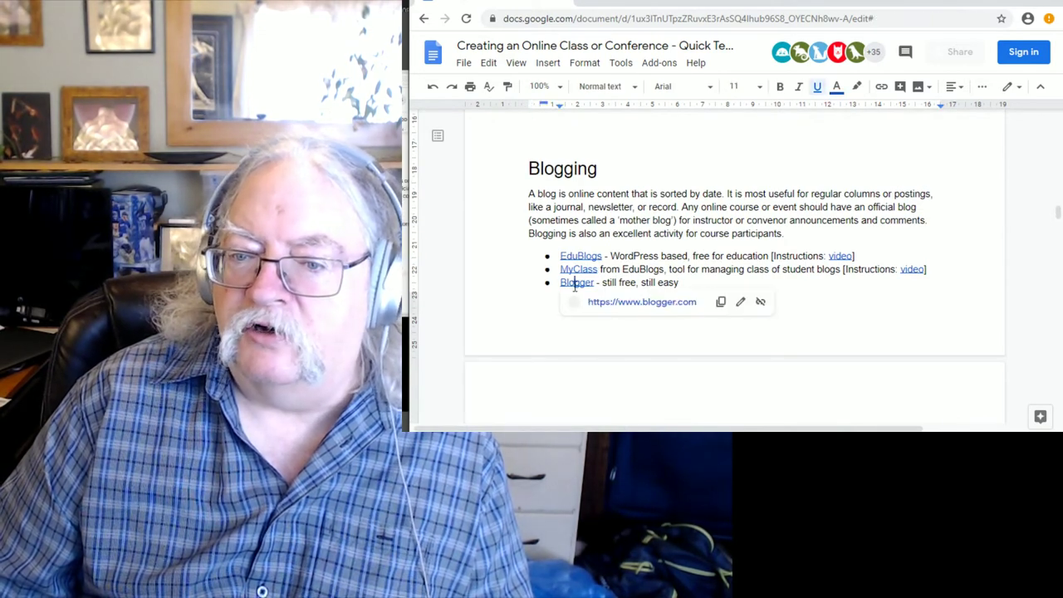
pyautogui.click(603, 302)
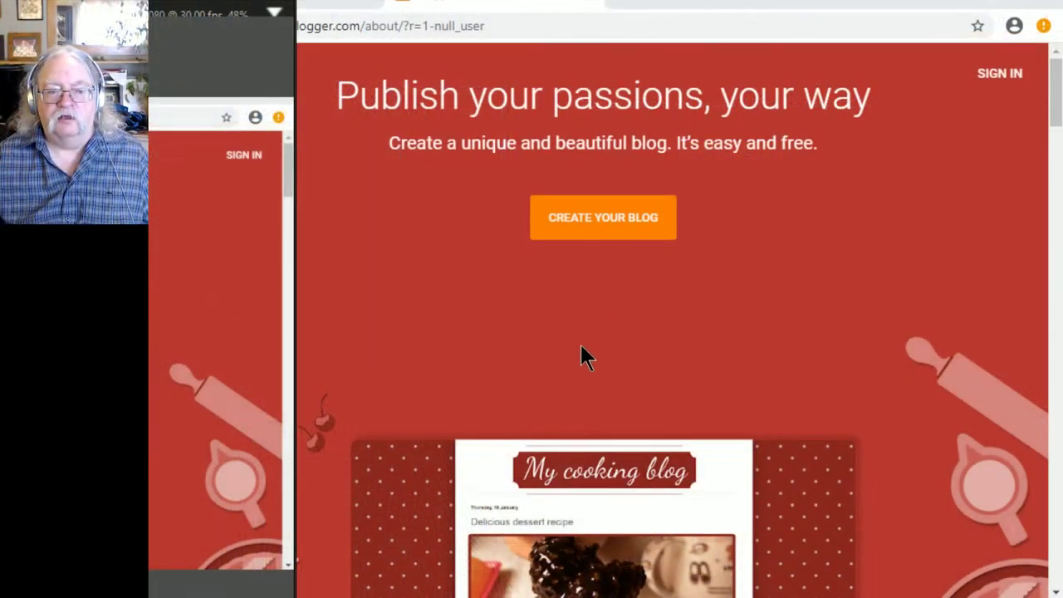
# Step: Start creating a blog, choose to sign in with another account, and submit the account's e-mail address
pyautogui.click(597, 223)
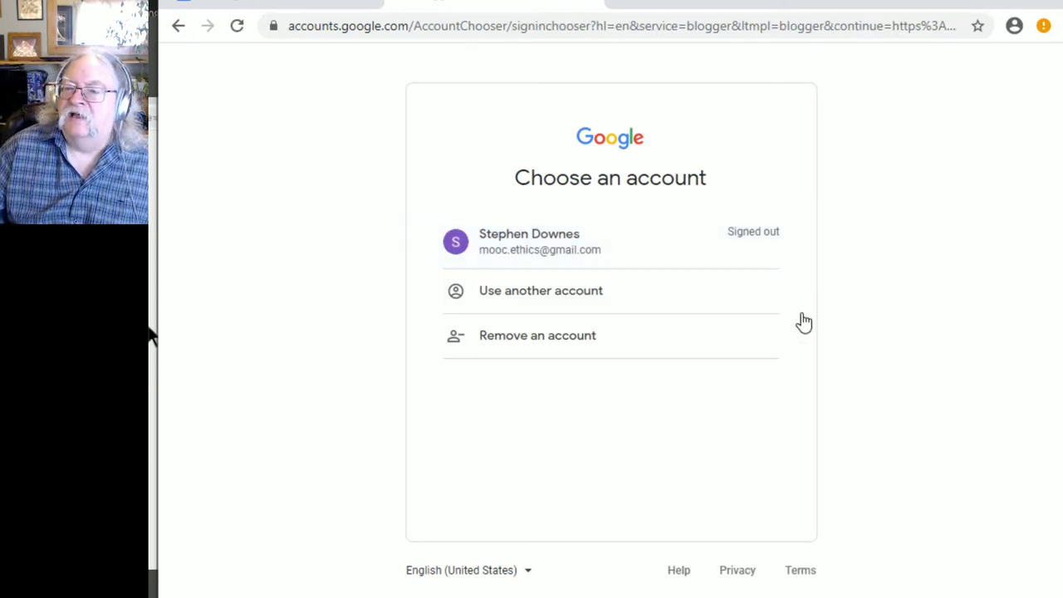
pyautogui.click(547, 306)
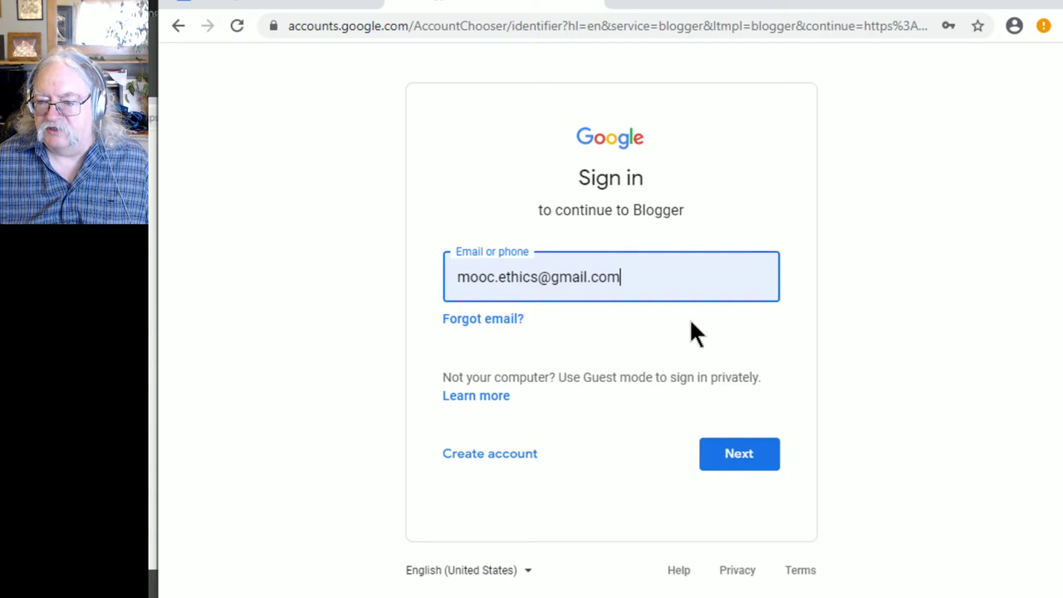
pyautogui.click(742, 459)
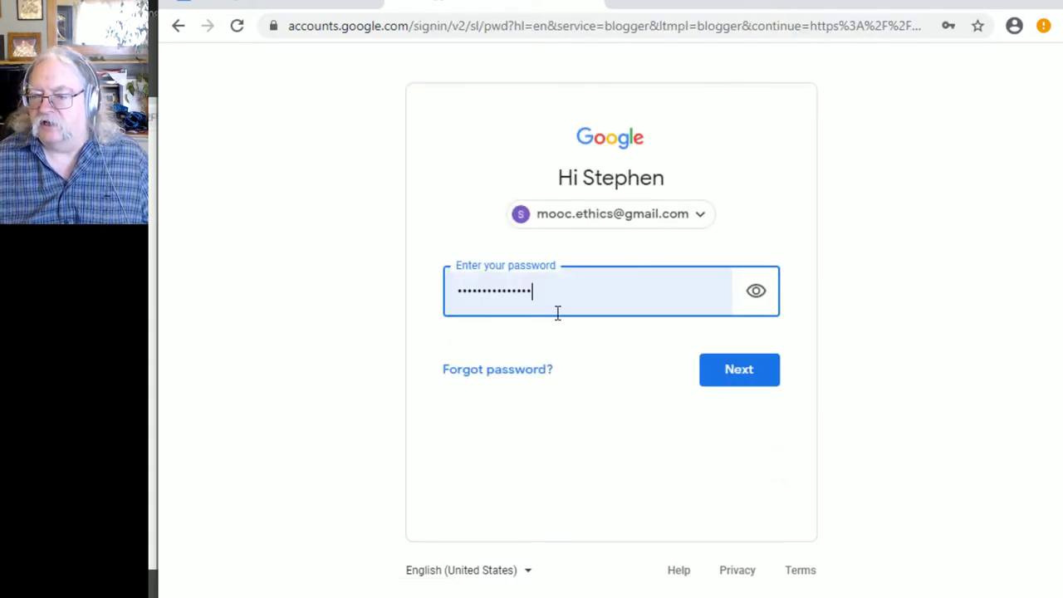
# Step: Replace the prefilled entry with the account password and sign in to Blogger
pyautogui.click(557, 299)
pyautogui.moveTo(557, 296); pyautogui.dragTo(391, 305)
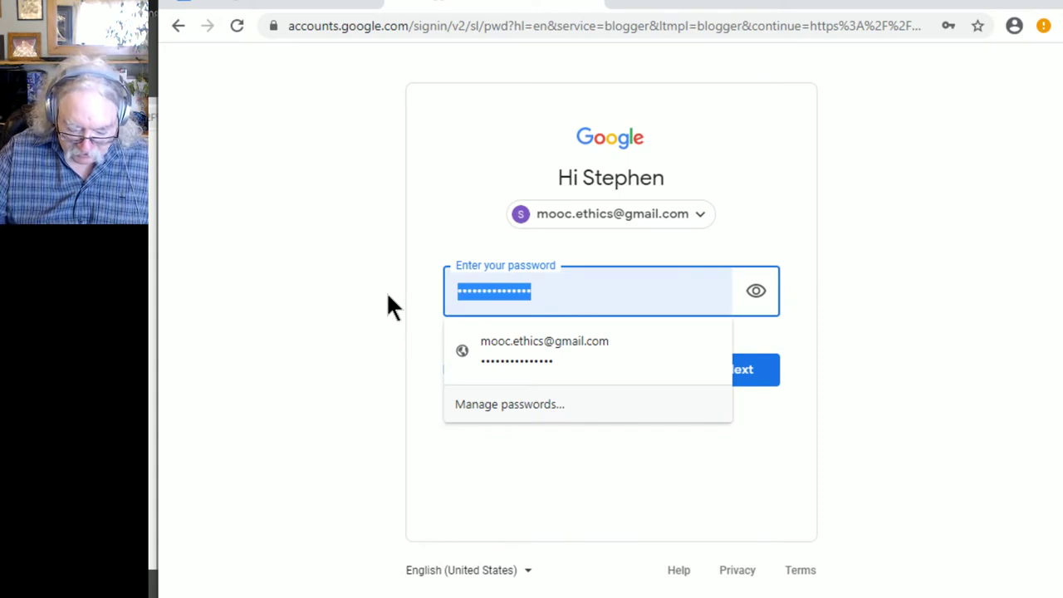
pyautogui.write('**************')
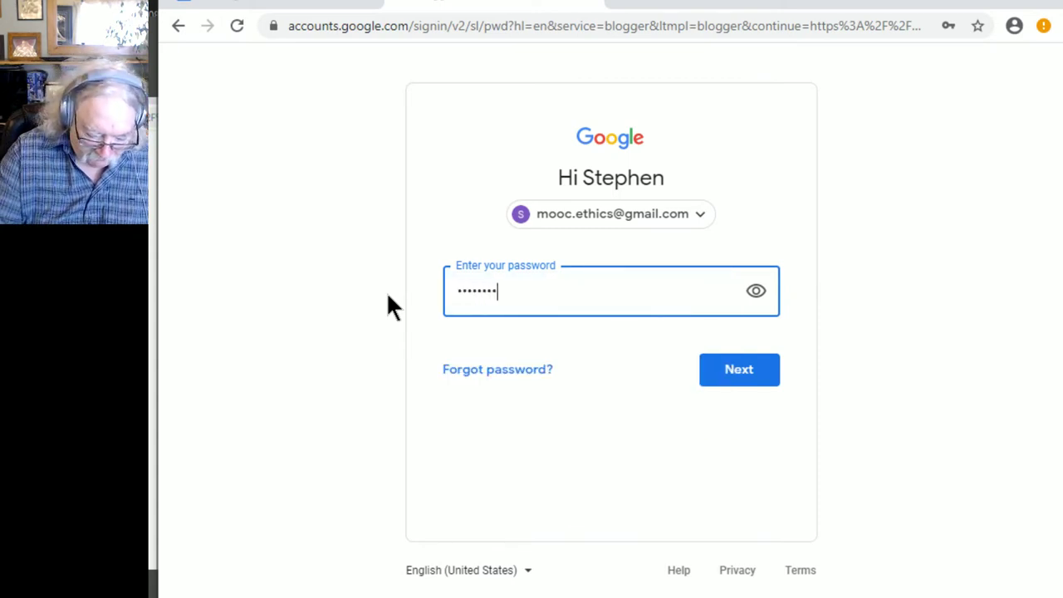
pyautogui.write('*')
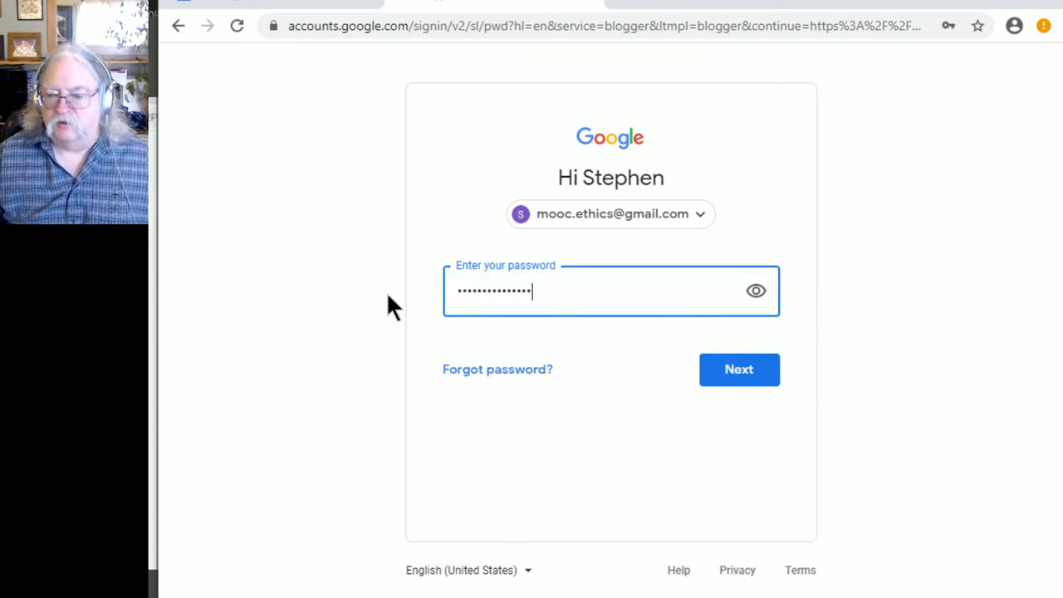
pyautogui.click(720, 376)
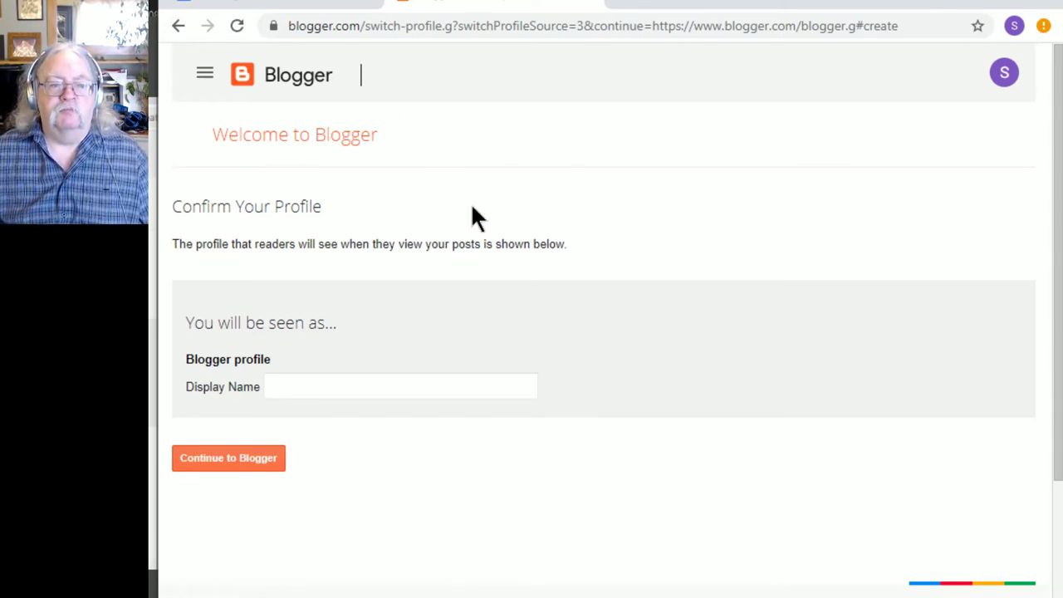
# Step: Enter the author's full name as the Blogger profile's display name and continue to Blogger
pyautogui.click(392, 396)
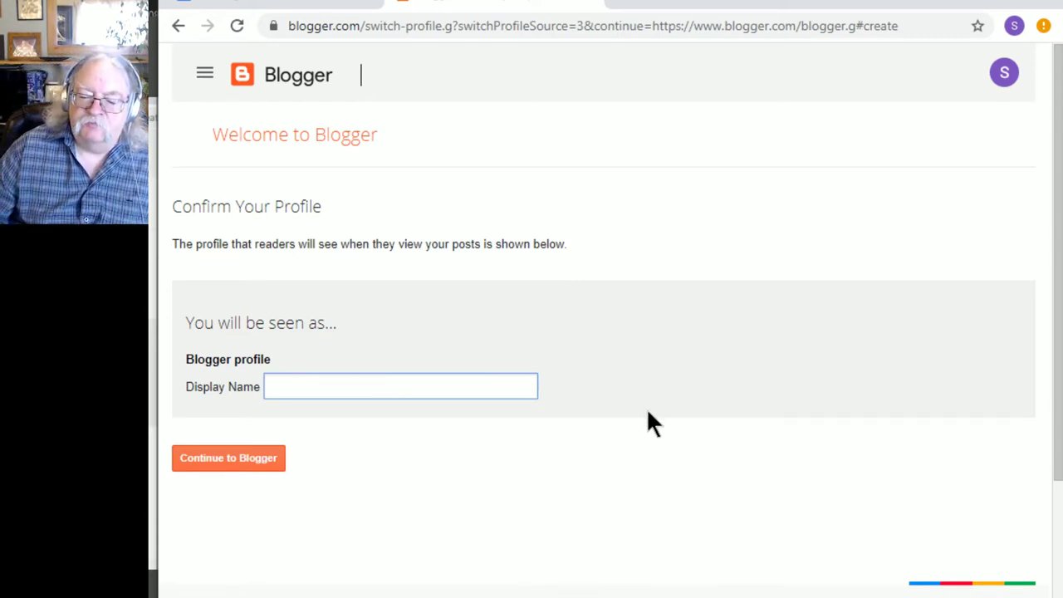
pyautogui.write('Ste')
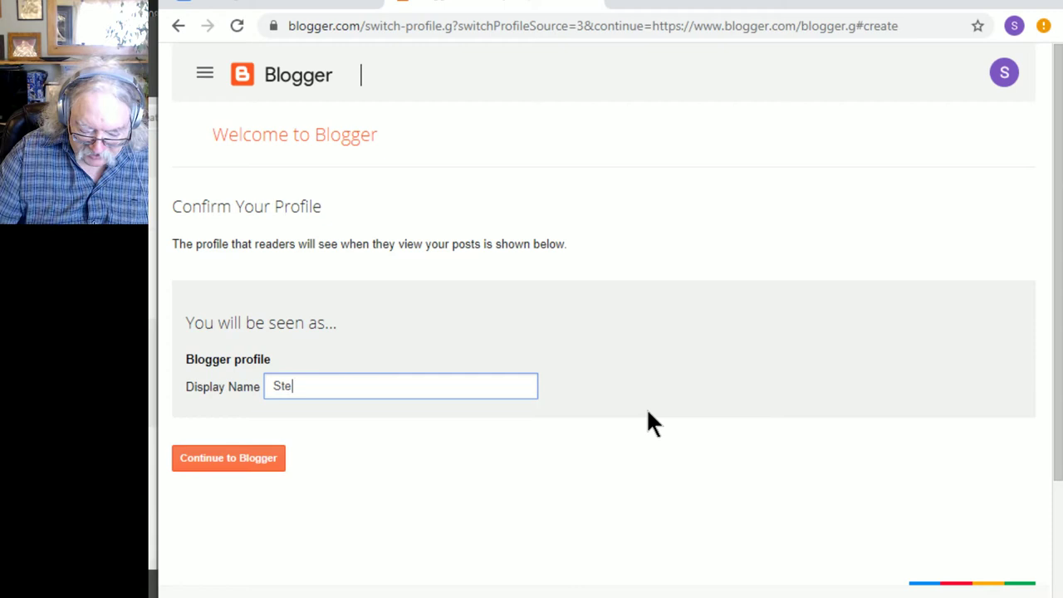
pyautogui.write('phen Downes')
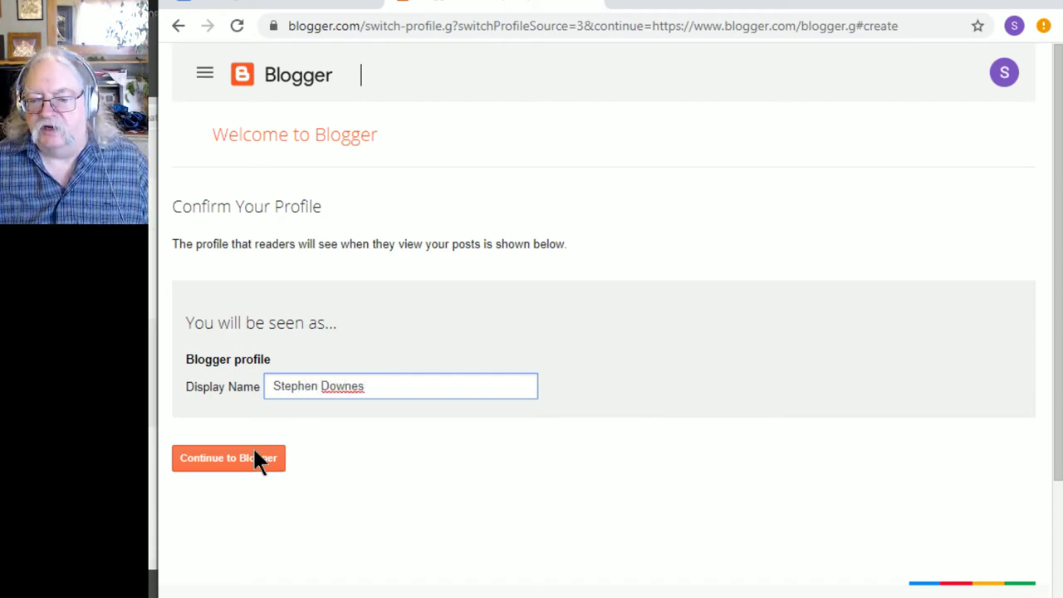
pyautogui.click(226, 452)
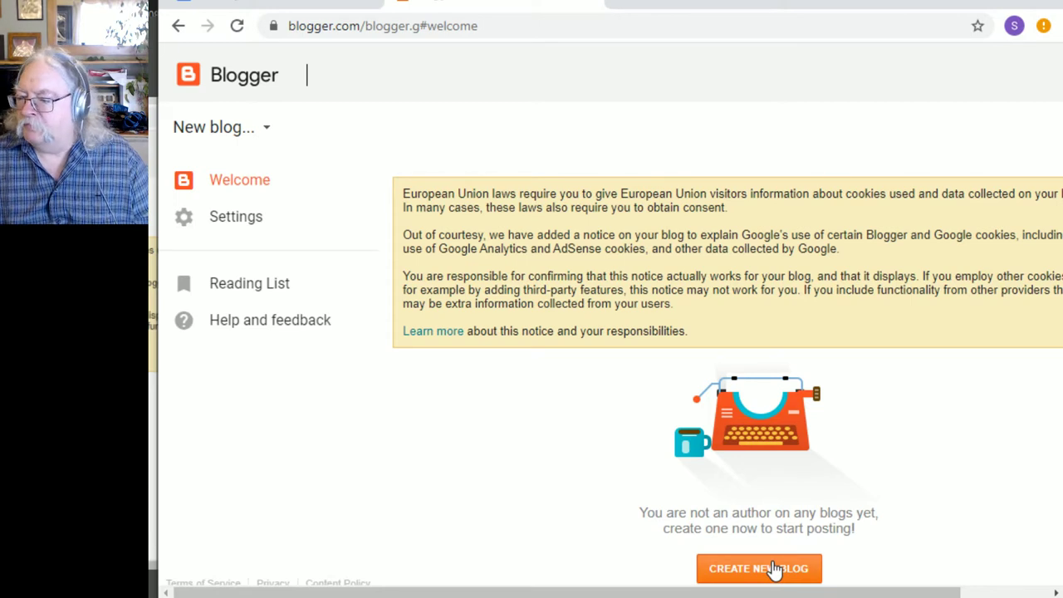
# Step: Start a new blog and title it "Ethics, Analytics and the Duty of Care Blog"
pyautogui.click(774, 570)
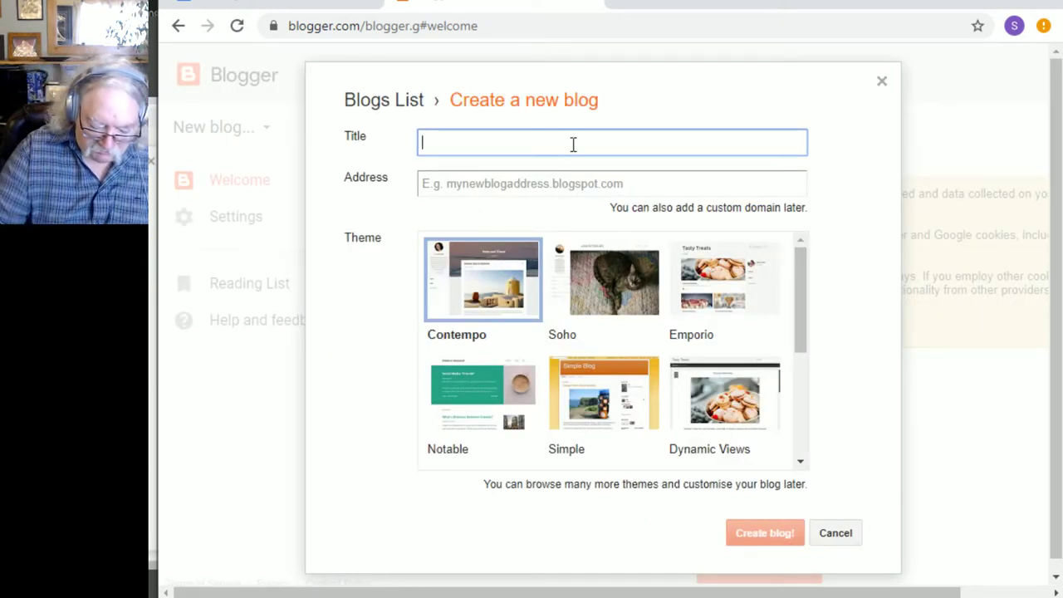
pyautogui.write('Ethics')
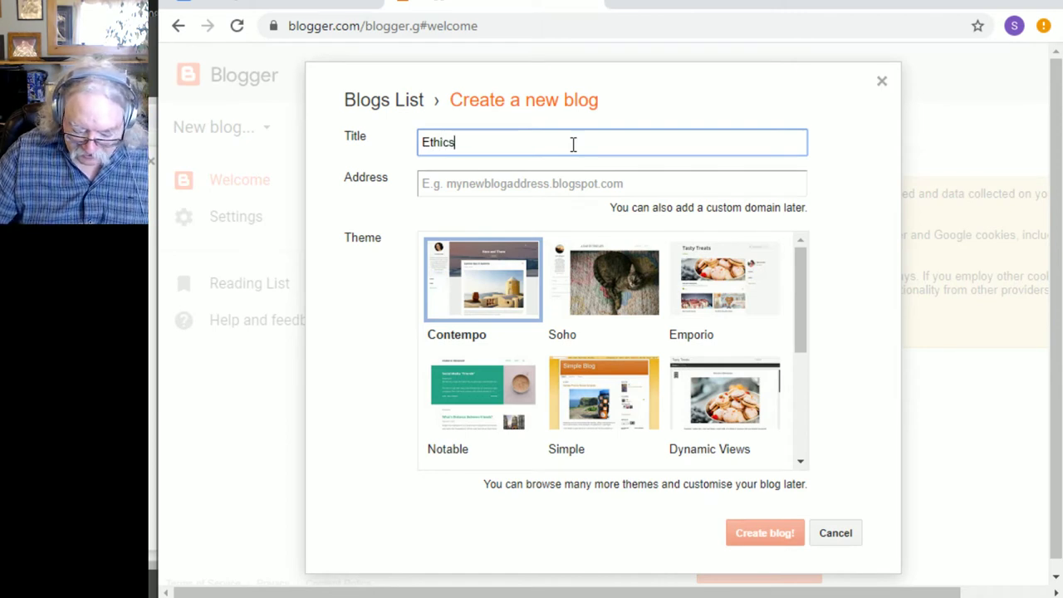
pyautogui.write(', Analy')
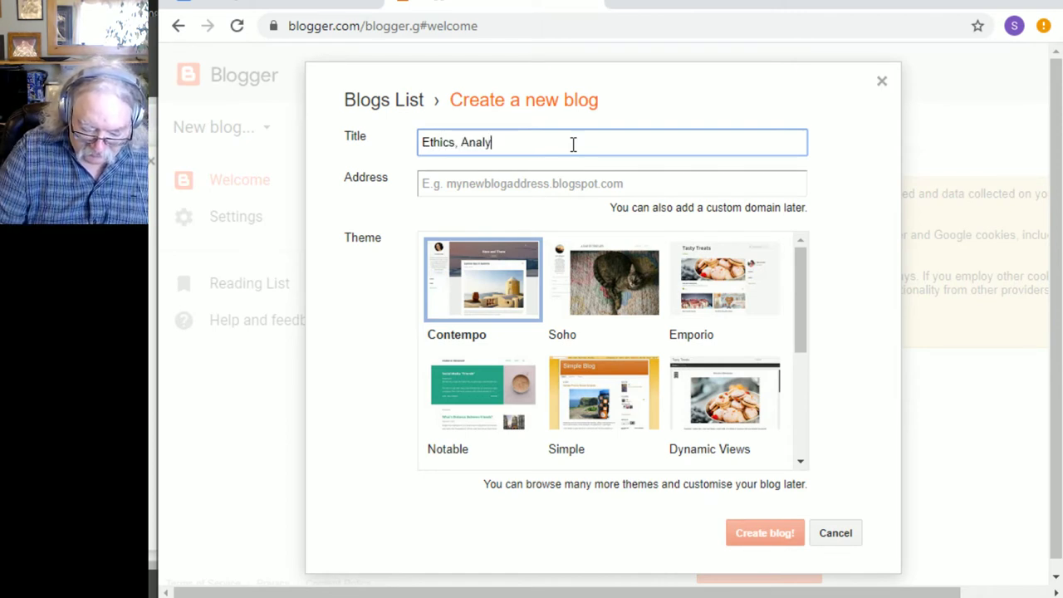
pyautogui.write('tics and the ')
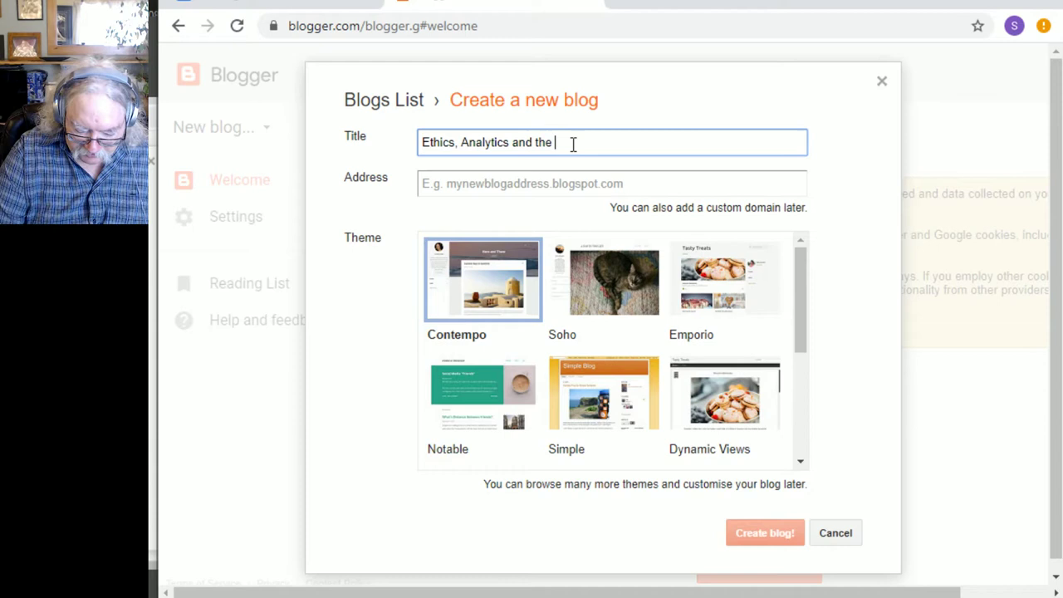
pyautogui.write('Duty of Ca')
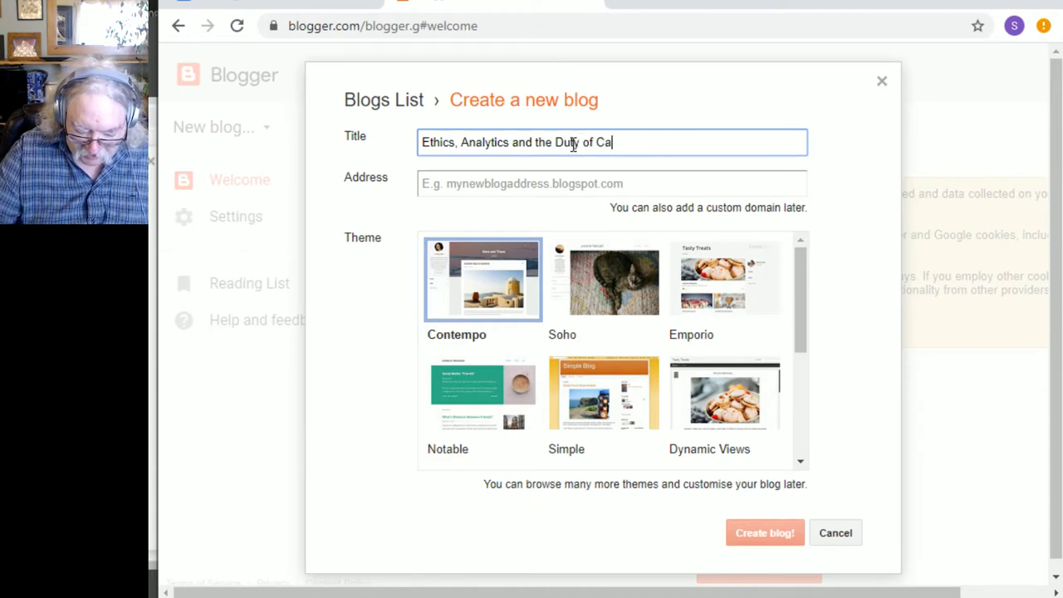
pyautogui.write('re Blog')
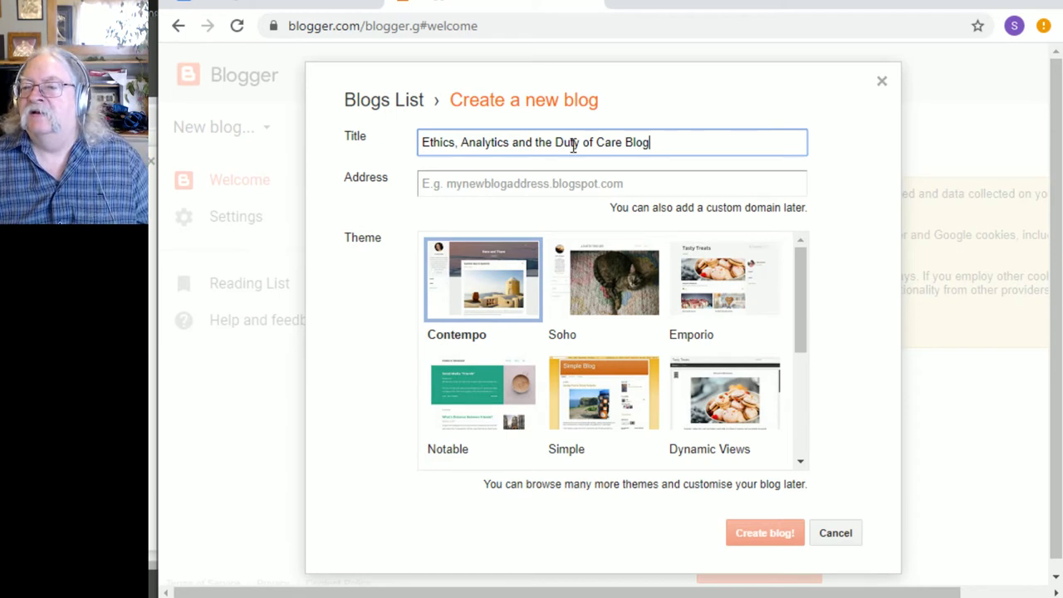
# Step: Try mooc.ethics as the new blog's address, and clear the entry
pyautogui.click(587, 183)
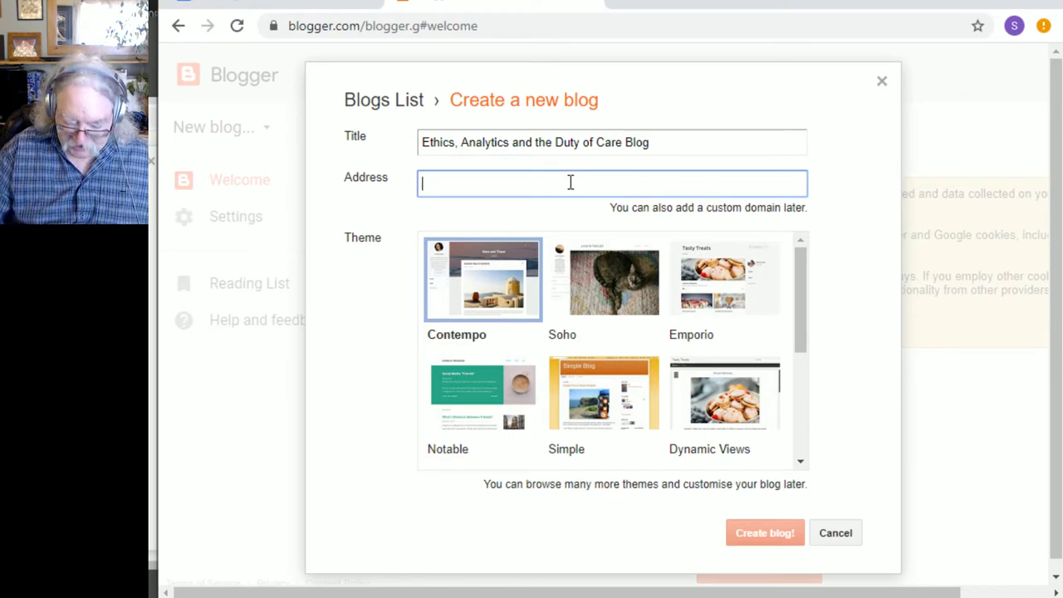
pyautogui.write('mooc')
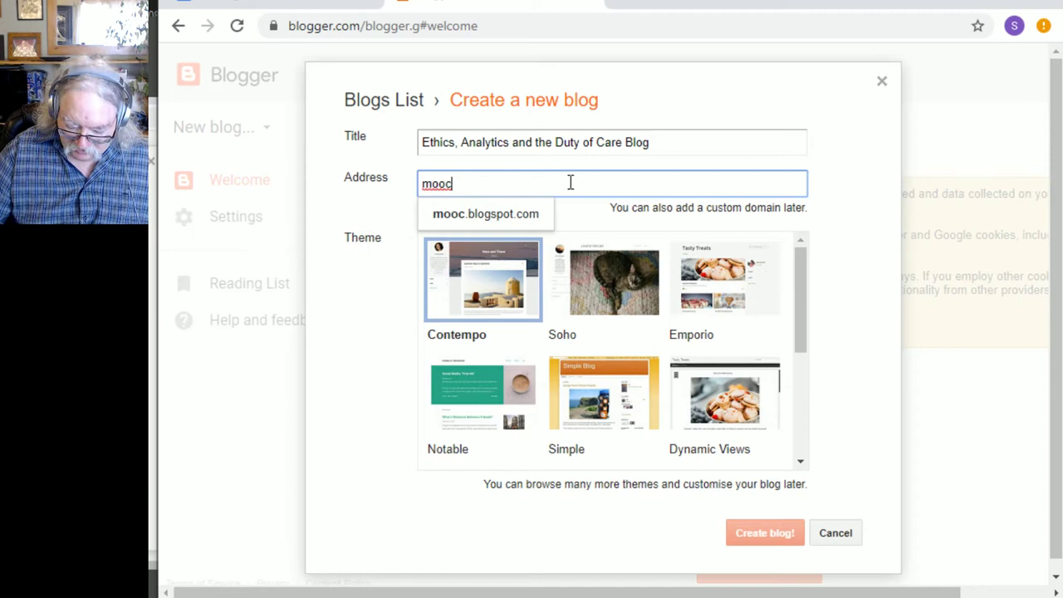
pyautogui.write('.ethics')
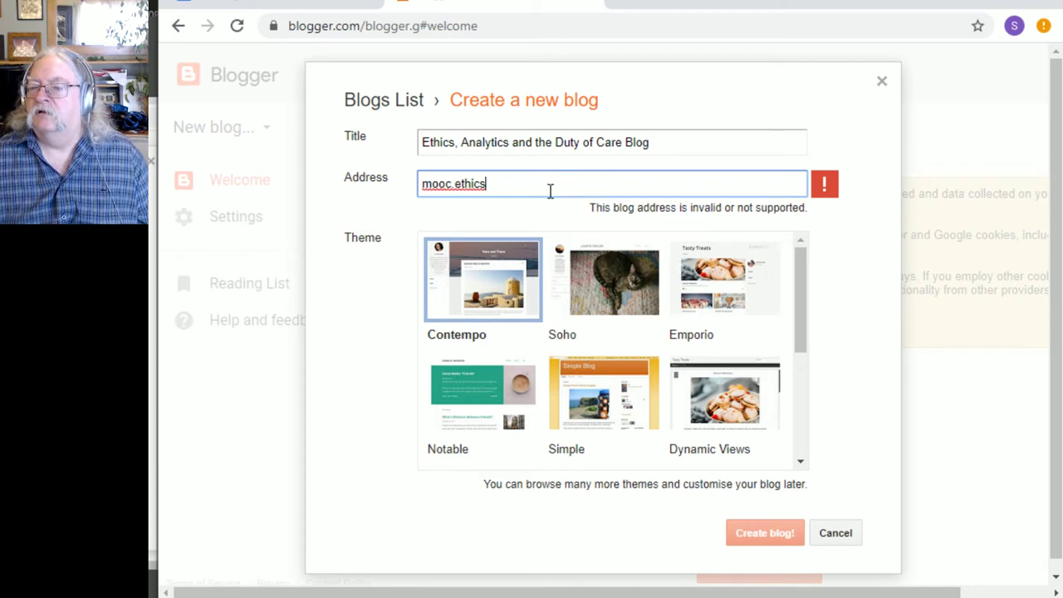
pyautogui.press('BackSpace')
pyautogui.press('BackSpace')
pyautogui.press('BackSpace')
pyautogui.press('BackSpace')
pyautogui.press('BackSpace')
pyautogui.press('BackSpace')
pyautogui.press('BackSpace')
pyautogui.press('BackSpace')
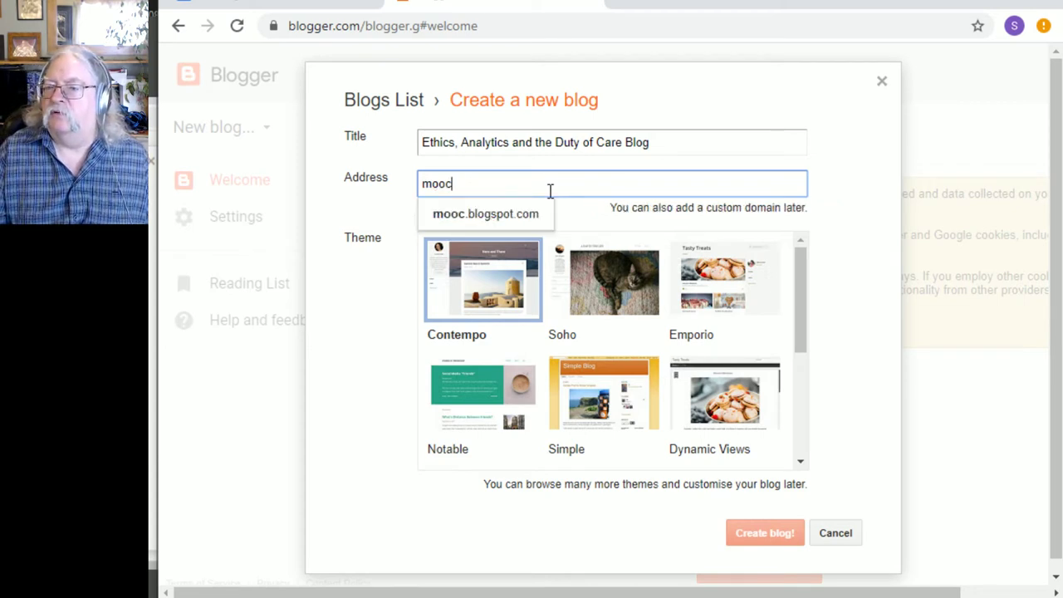
pyautogui.press('BackSpace')
pyautogui.press('BackSpace')
pyautogui.press('BackSpace')
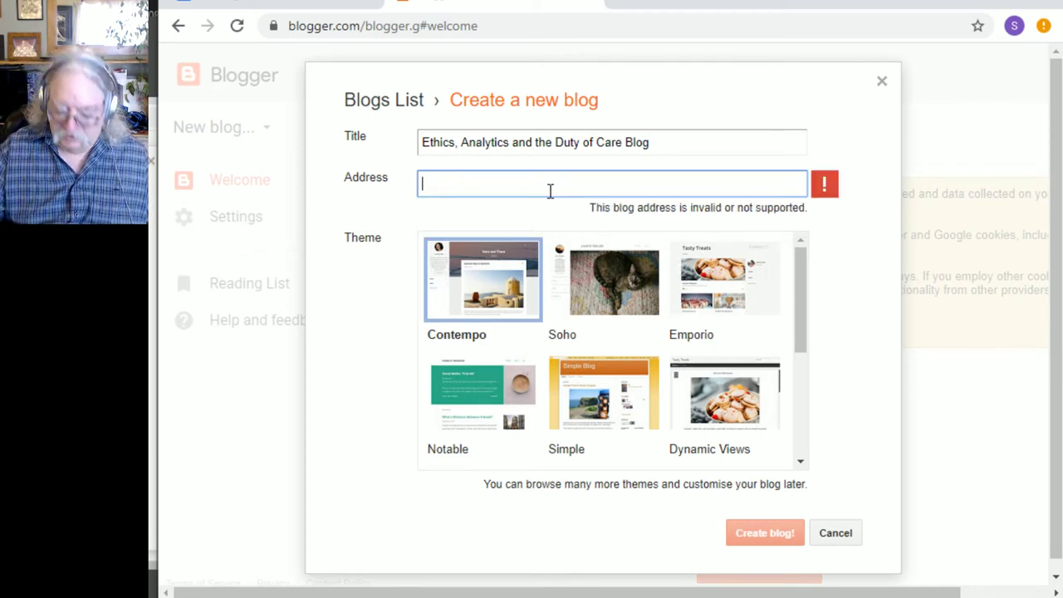
# Step: Try moocethics.blogspot.com as the new blog's address
pyautogui.write('moocet')
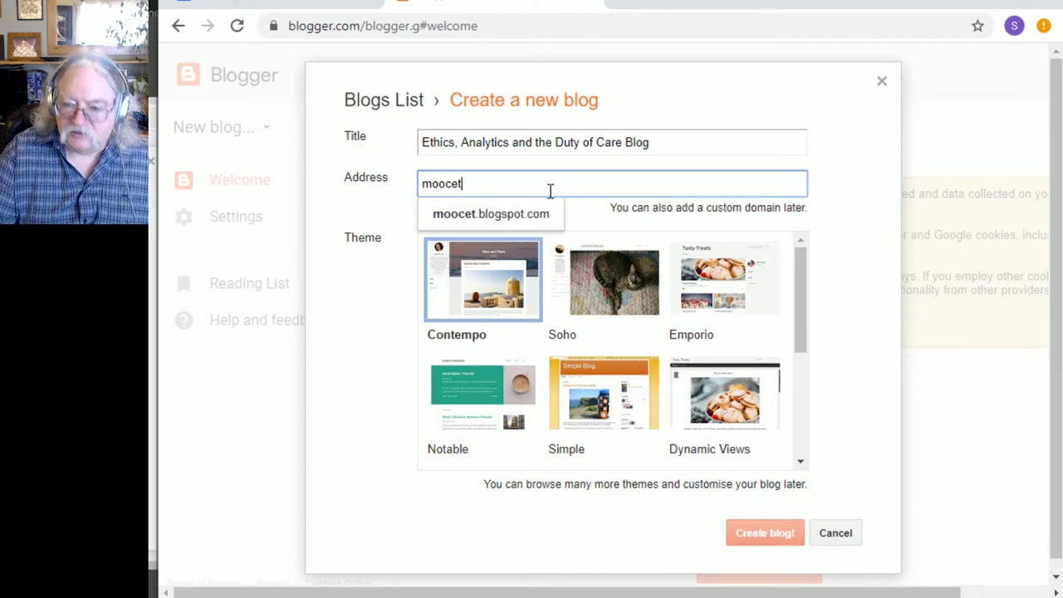
pyautogui.write('hics')
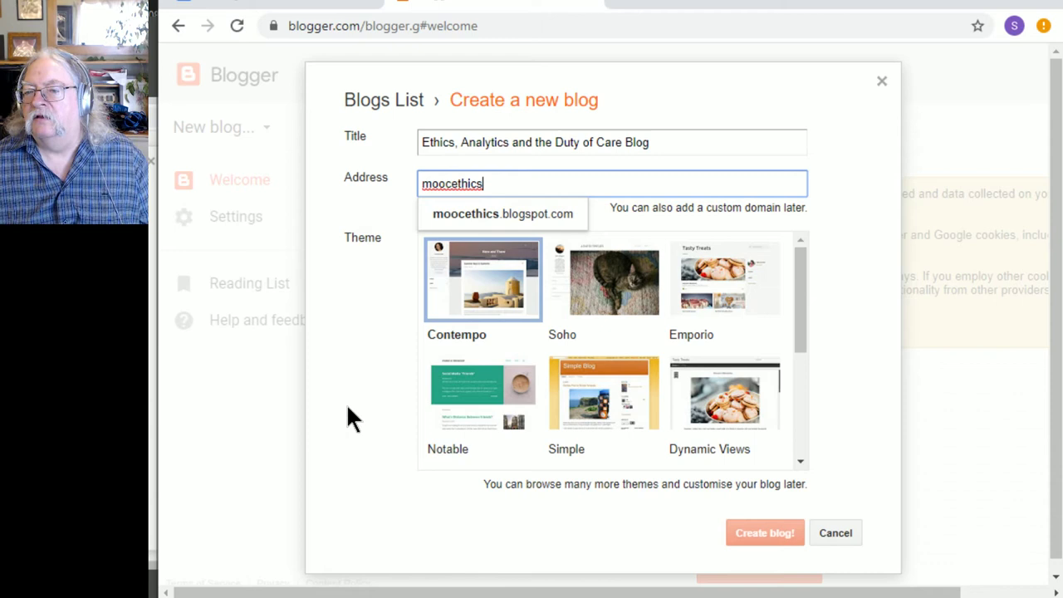
pyautogui.press('Tab')
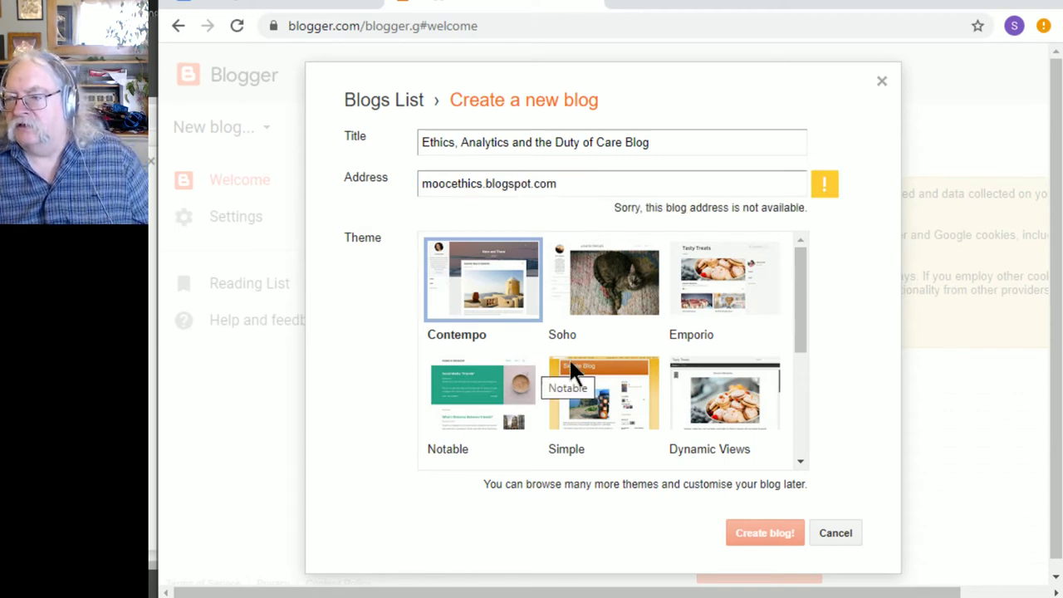
# Step: Set the new blog's address to ethicsanalytics.blogspot.com
pyautogui.click(485, 186)
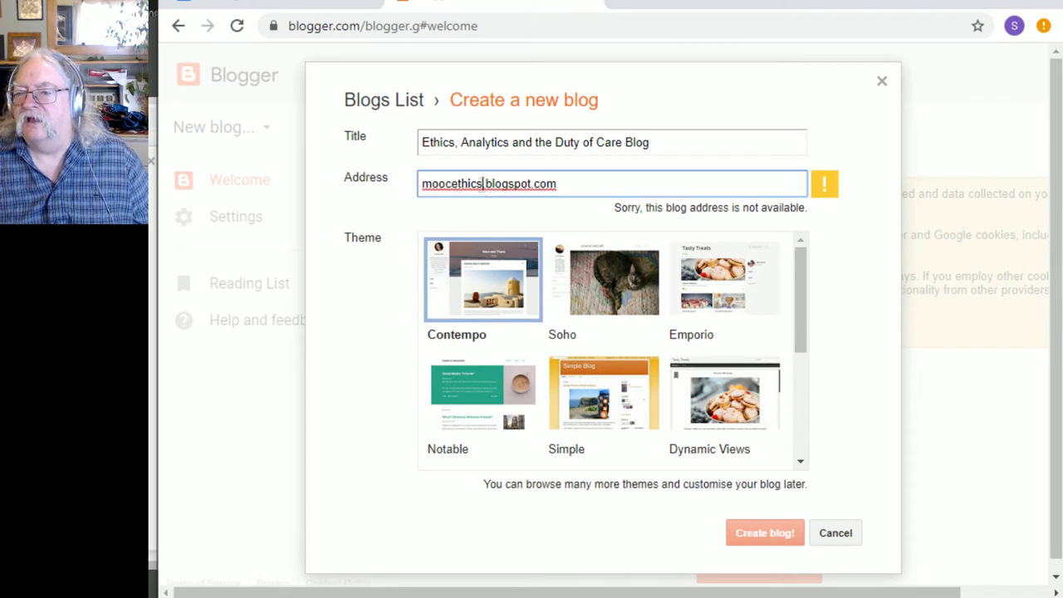
pyautogui.moveTo(484, 184); pyautogui.dragTo(363, 188)
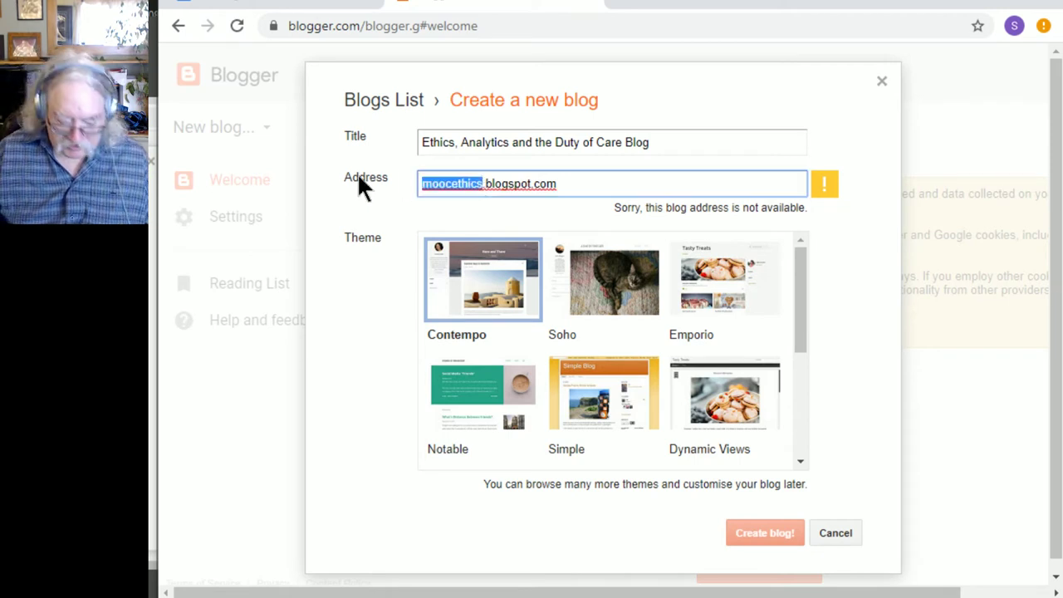
pyautogui.write('ethicsa')
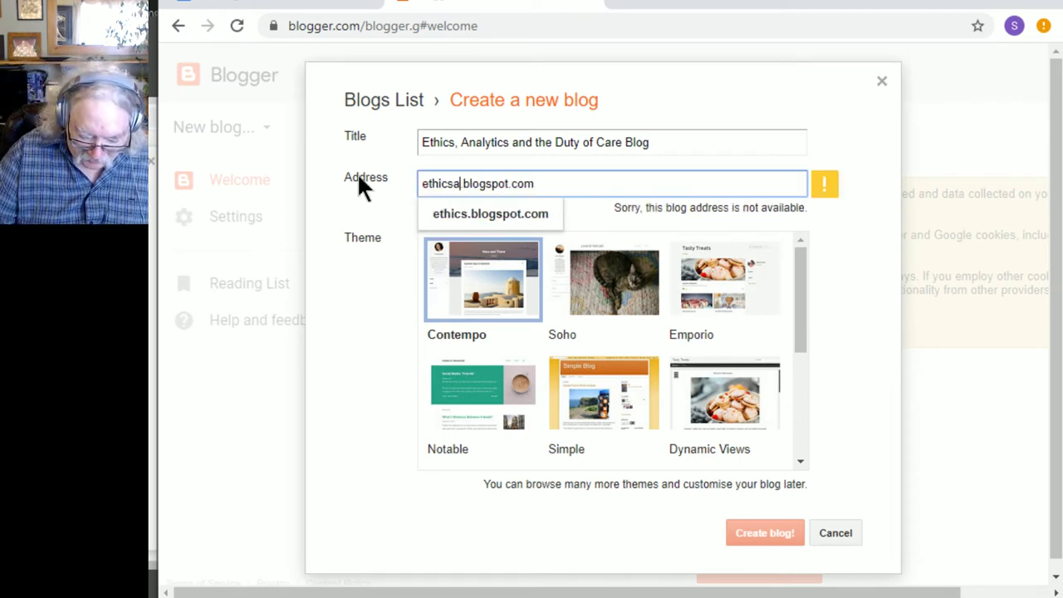
pyautogui.write('nalyt')
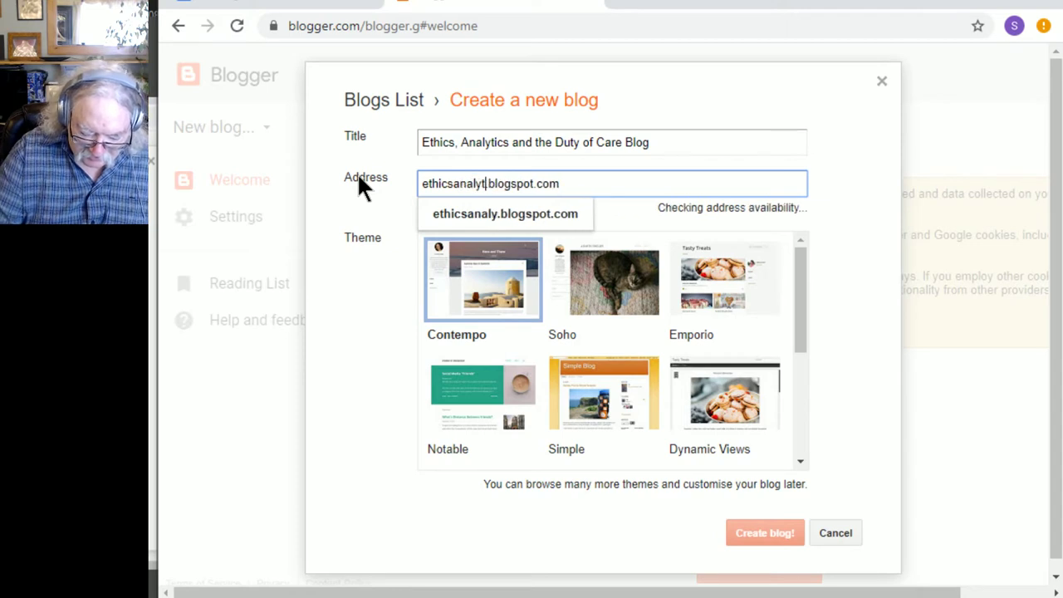
pyautogui.write('ics')
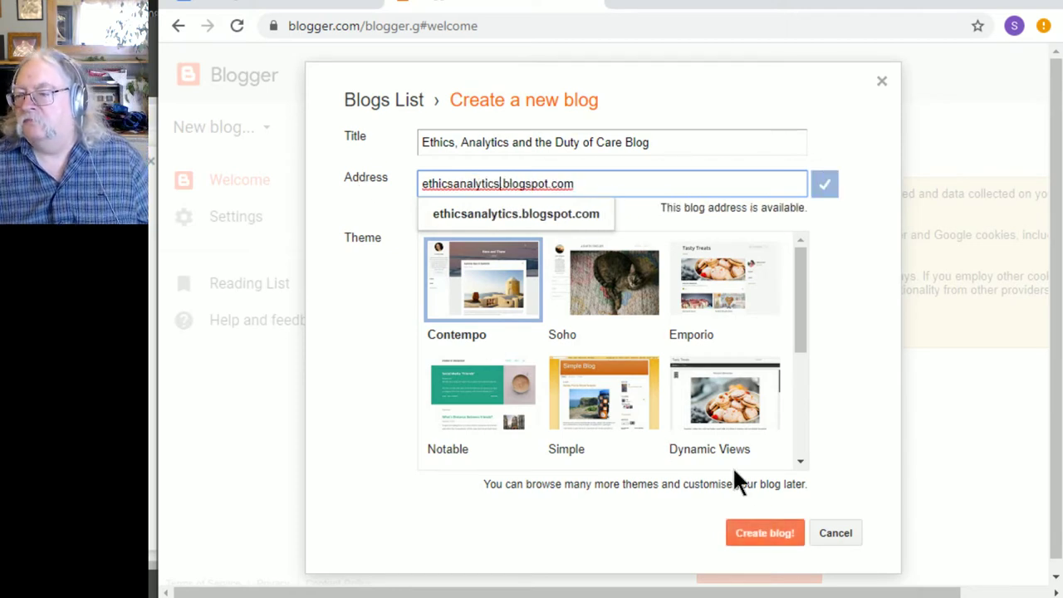
pyautogui.click(383, 410)
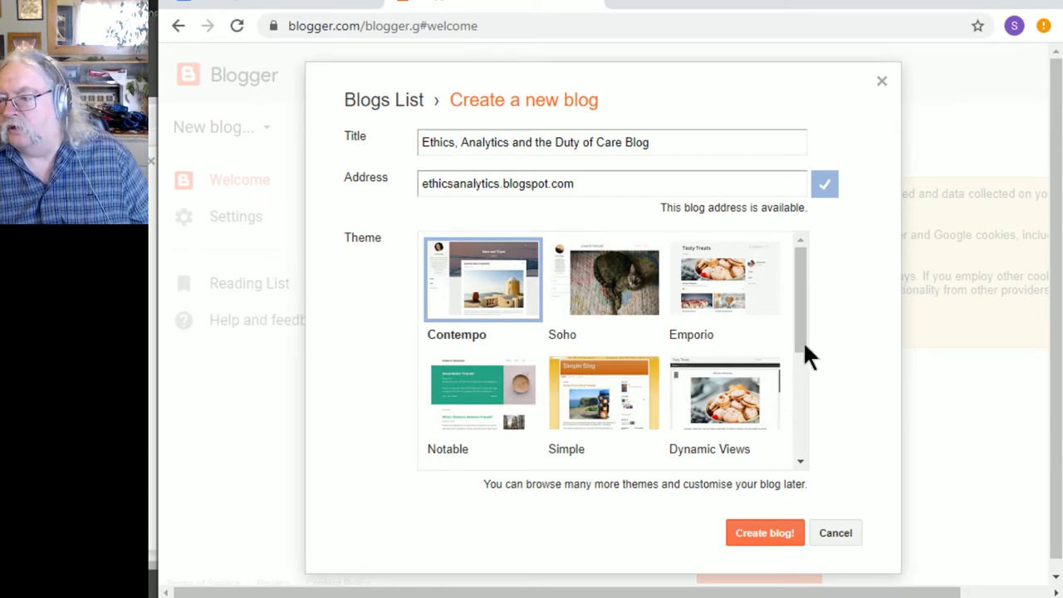
# Step: Choose the Notable theme and create the blog, declining the offer of a custom domain name
pyautogui.moveTo(803, 341); pyautogui.dragTo(781, 314)
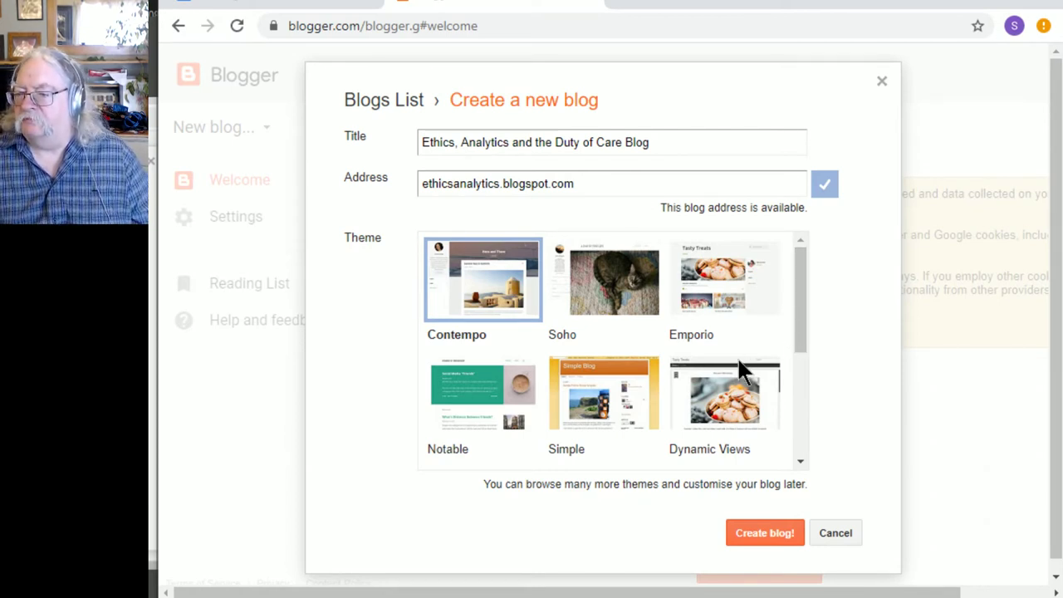
pyautogui.click(490, 387)
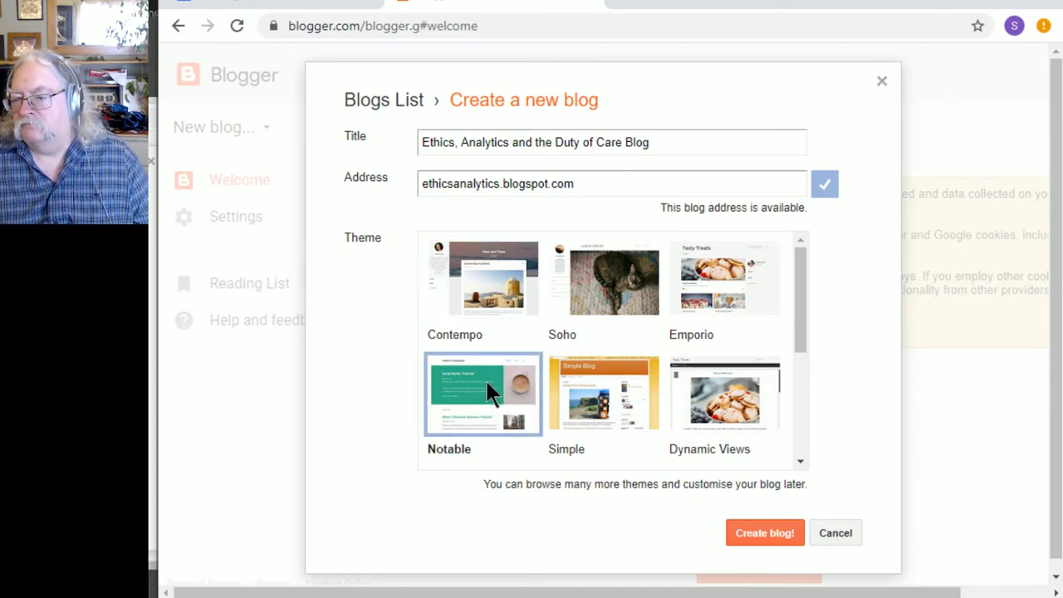
pyautogui.click(760, 534)
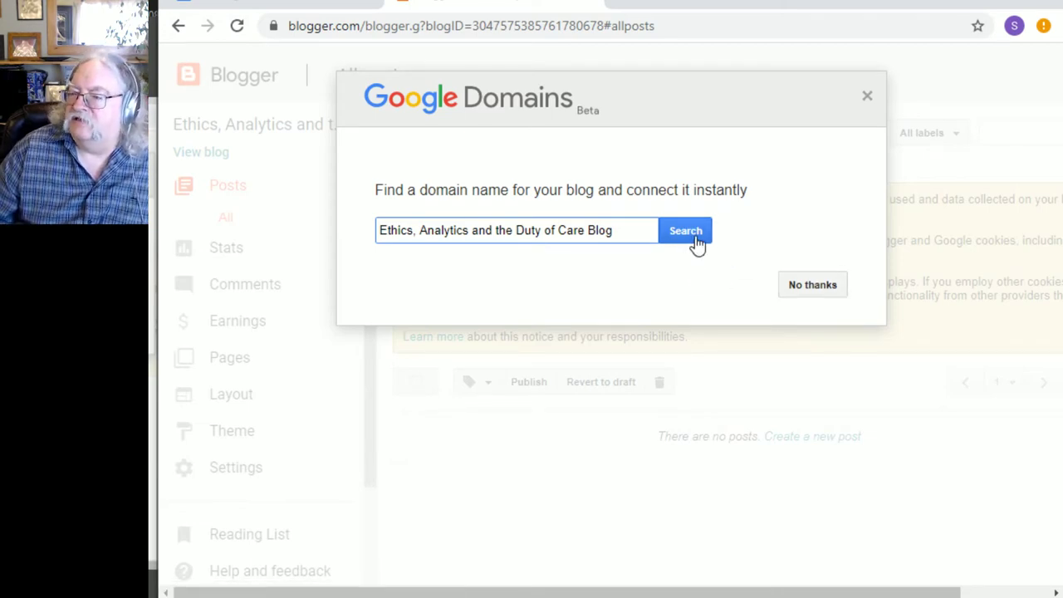
pyautogui.click(810, 292)
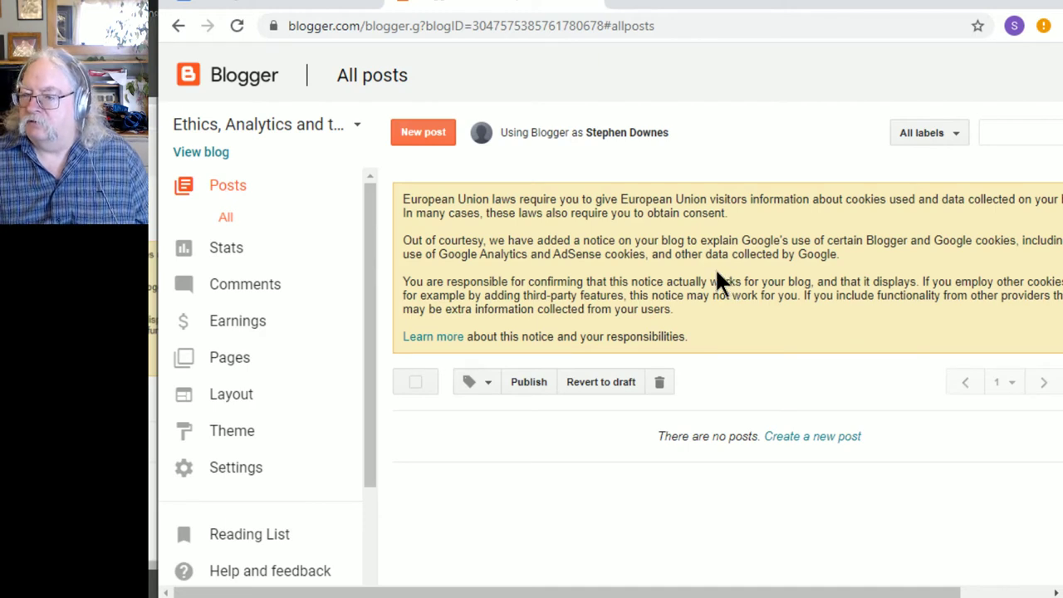
# Step: Dismiss the European Union cookie notice on the blog's posts page
pyautogui.moveTo(707, 591); pyautogui.dragTo(1020, 564)
pyautogui.hscroll(-3, 1020, 565)
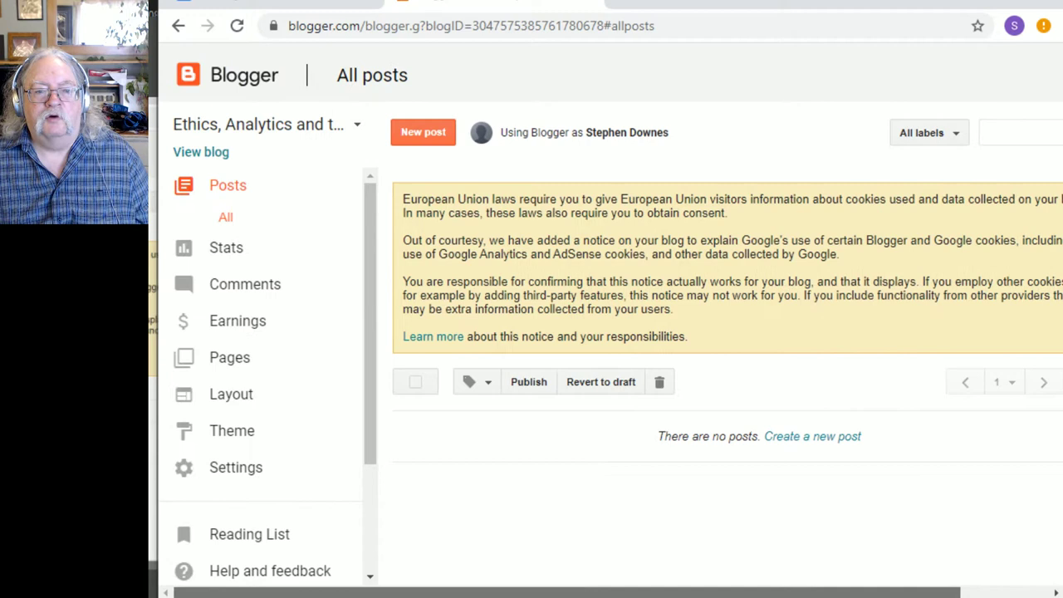
pyautogui.hscroll(3, 1045, 588)
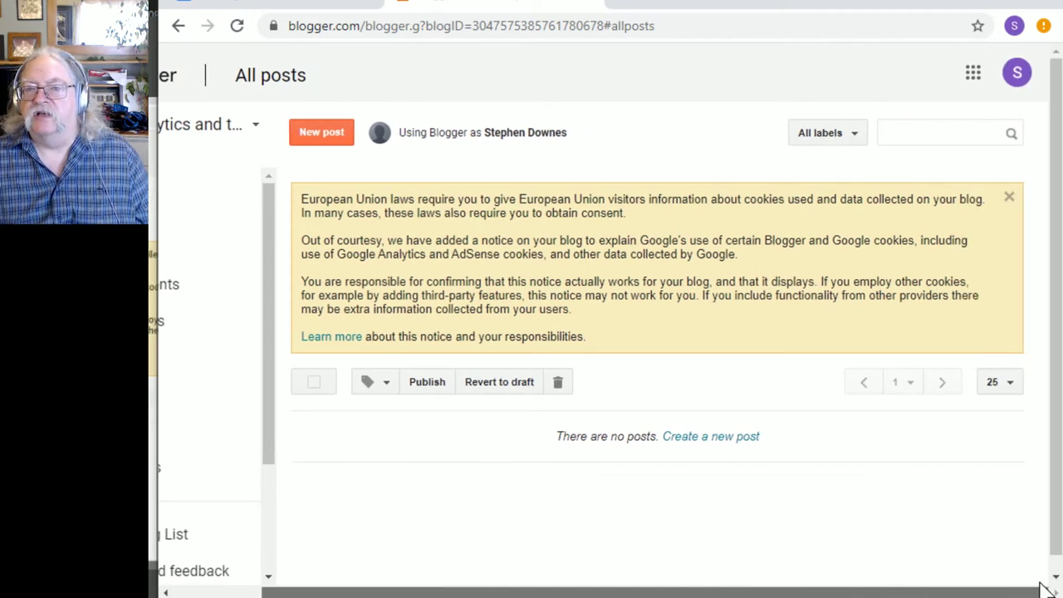
pyautogui.hscroll(-3, 610, 328)
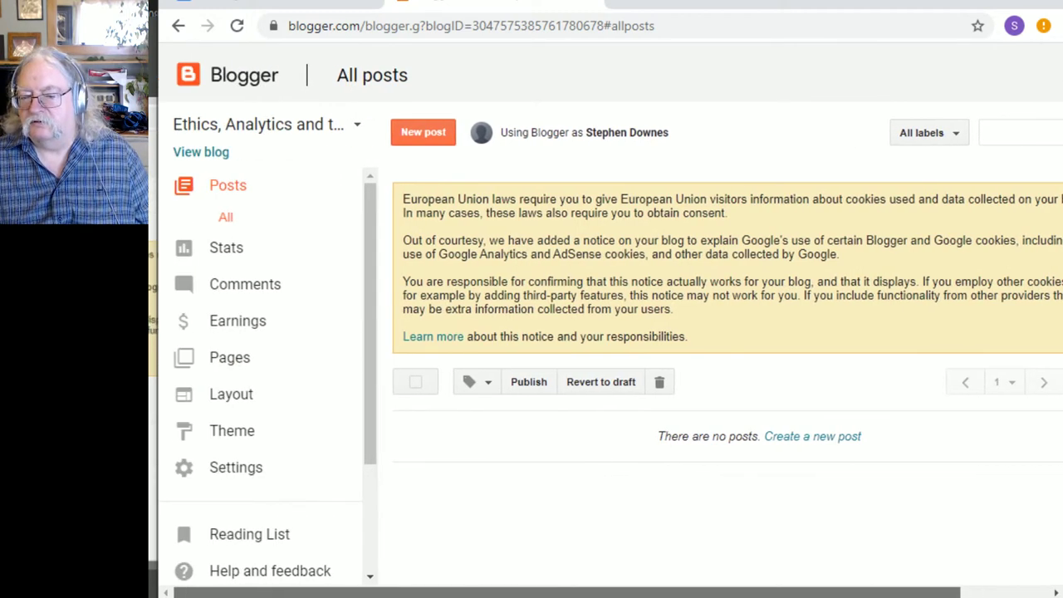
pyautogui.hscroll(3, 914, 582)
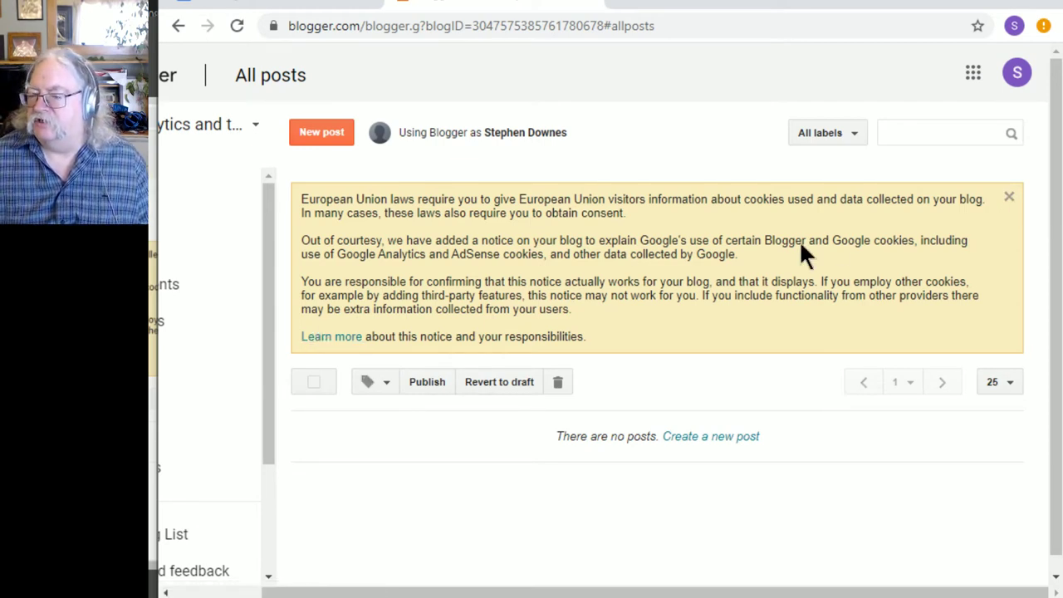
pyautogui.click(1010, 200)
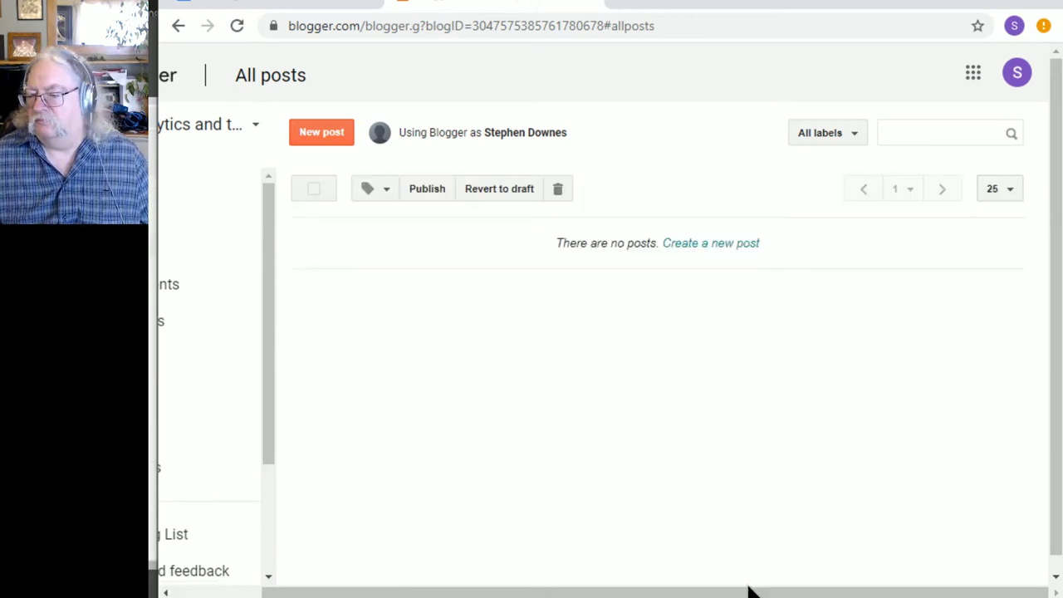
pyautogui.moveTo(748, 590); pyautogui.dragTo(659, 590)
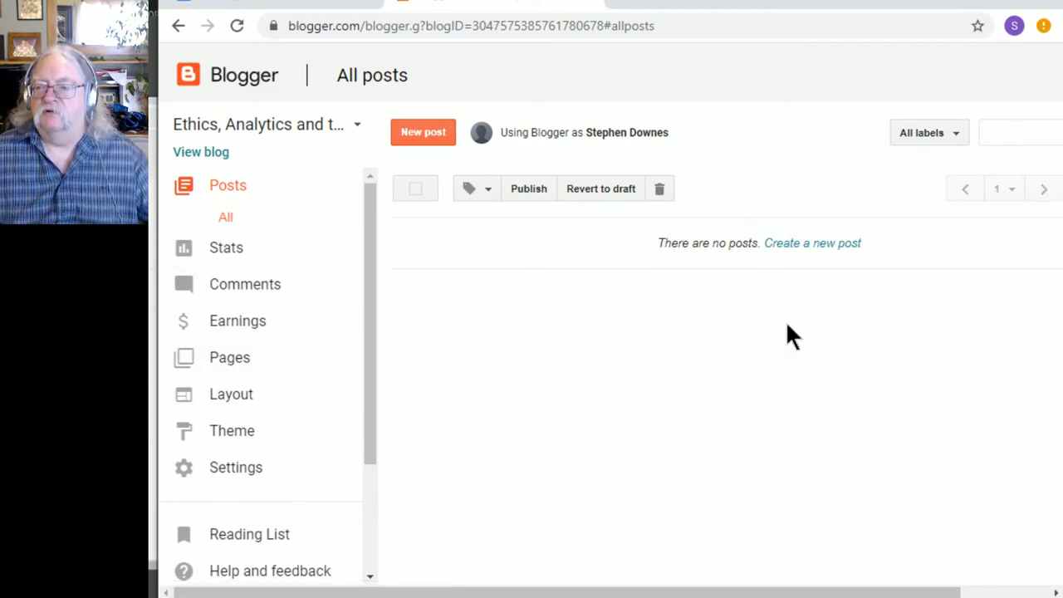
# Step: Create a new post and title it "Welcome to the Course"
pyautogui.click(807, 249)
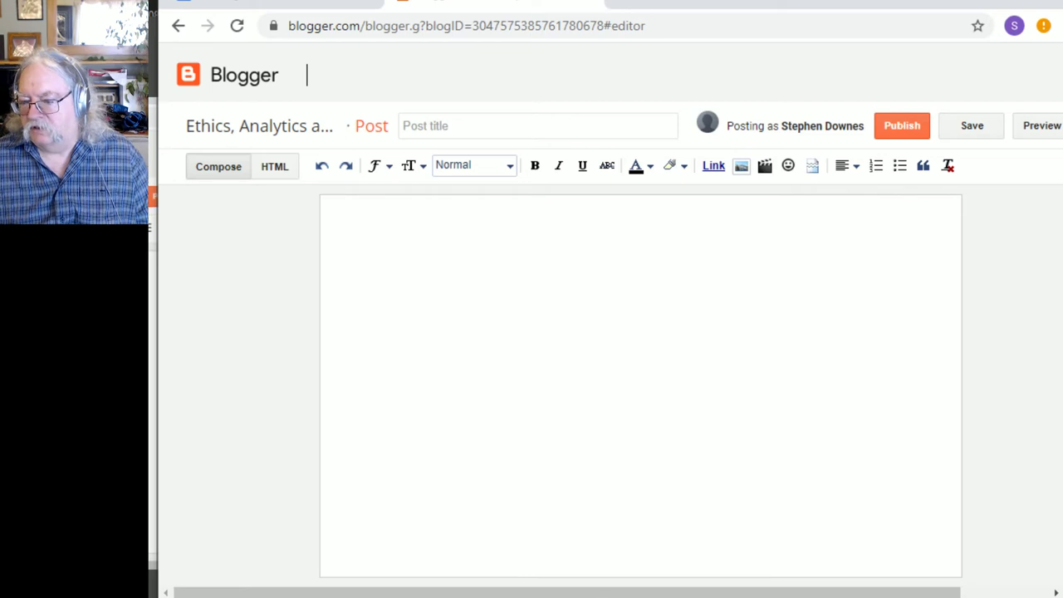
pyautogui.hscroll(3, 917, 557)
pyautogui.hscroll(-3, 863, 568)
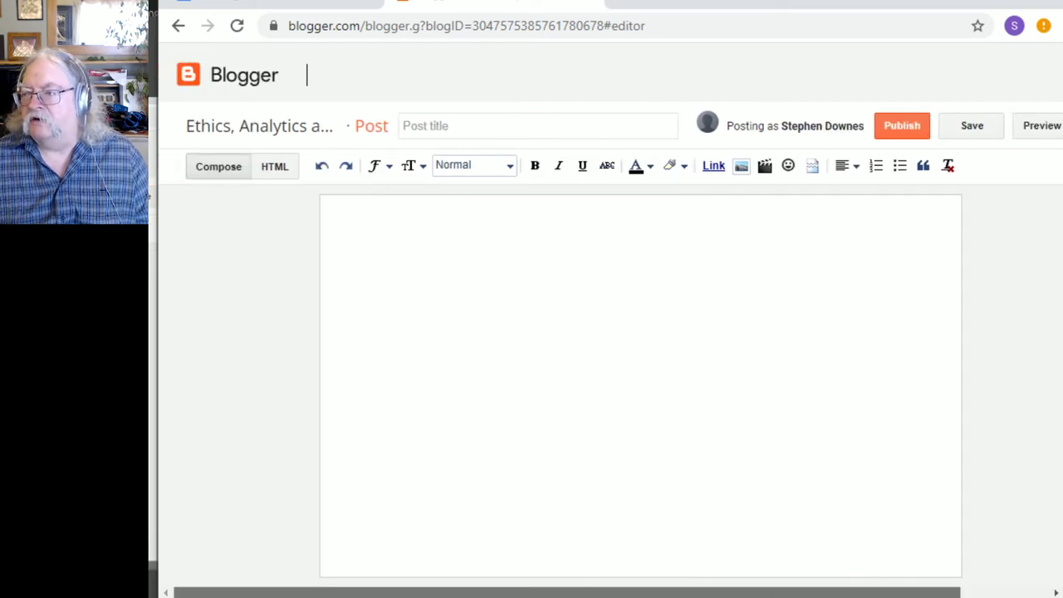
pyautogui.hscroll(3, 766, 584)
pyautogui.hscroll(-3, 990, 551)
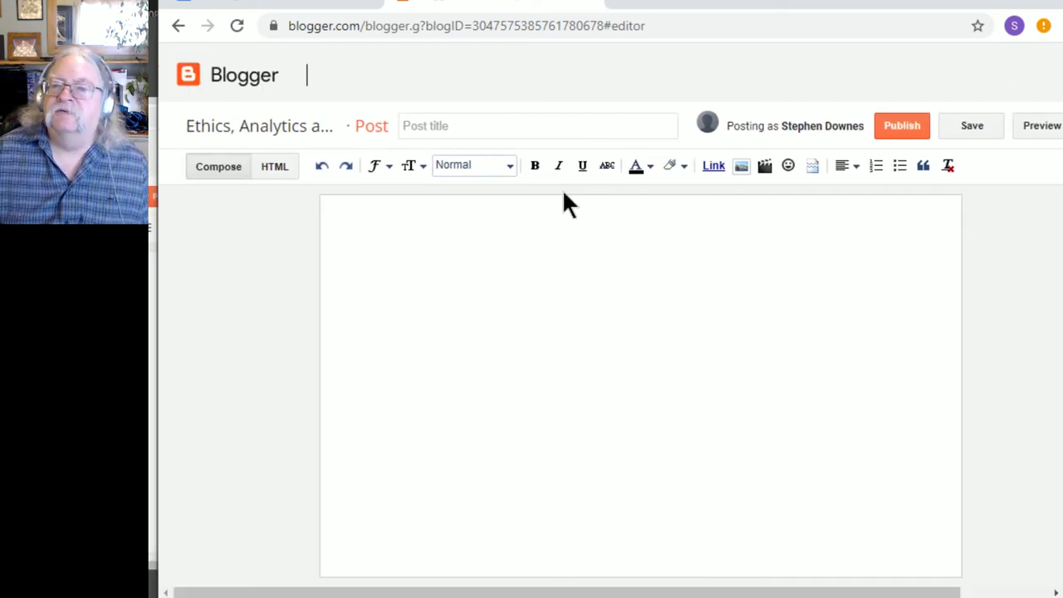
pyautogui.click(447, 131)
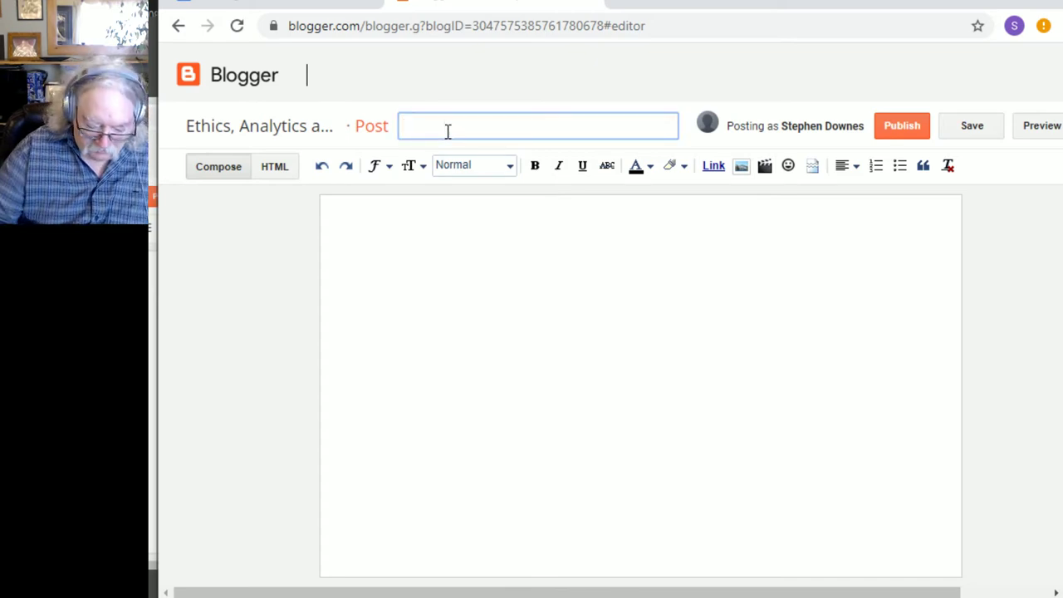
pyautogui.write('Welcome to the Course')
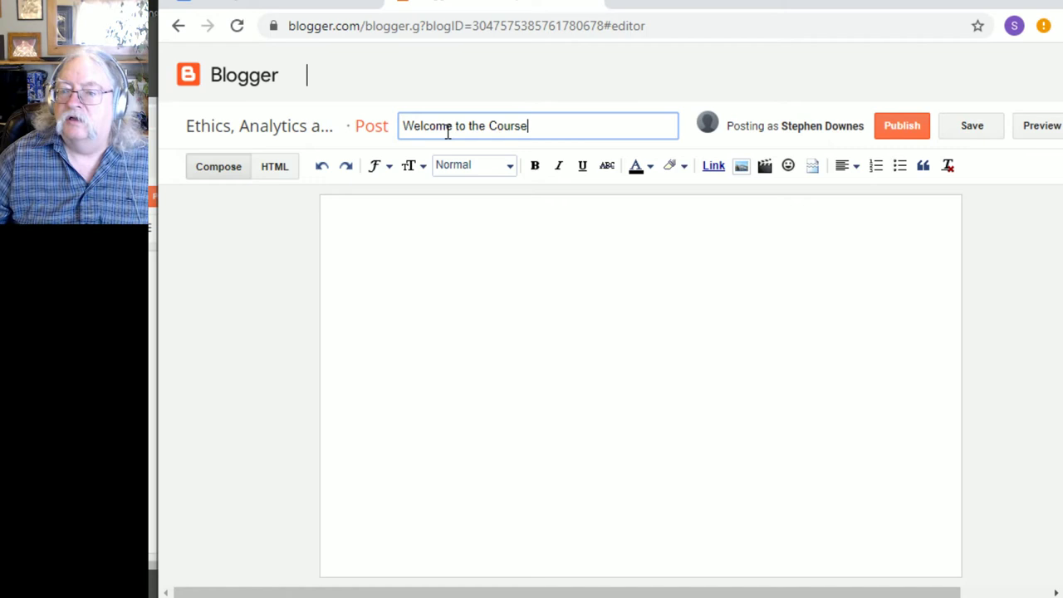
# Step: Write "Welcome to the course. This is a quick test post." as the post's body text
pyautogui.click(427, 218)
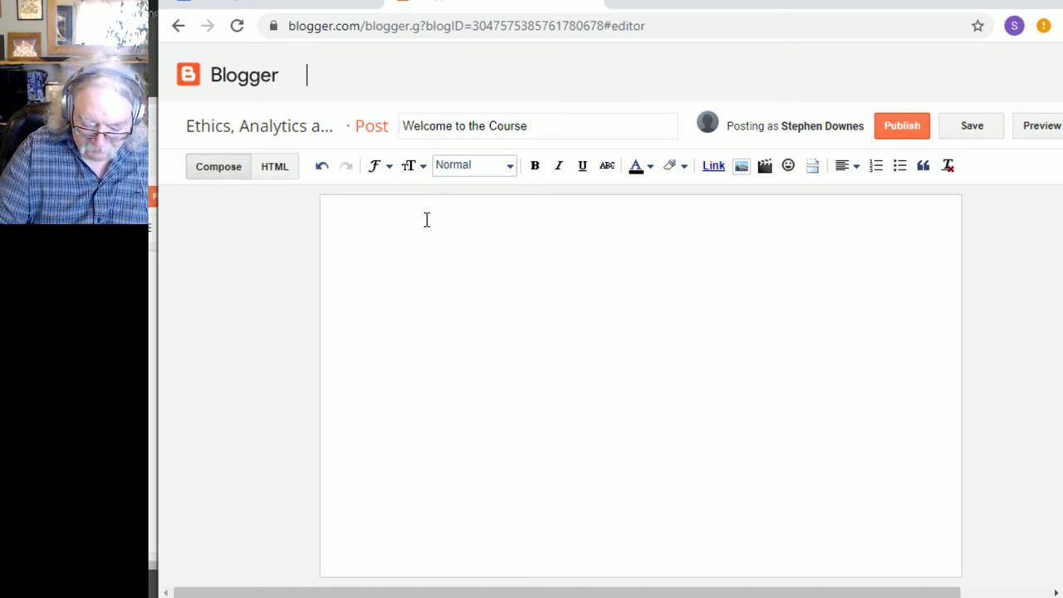
pyautogui.write('Th')
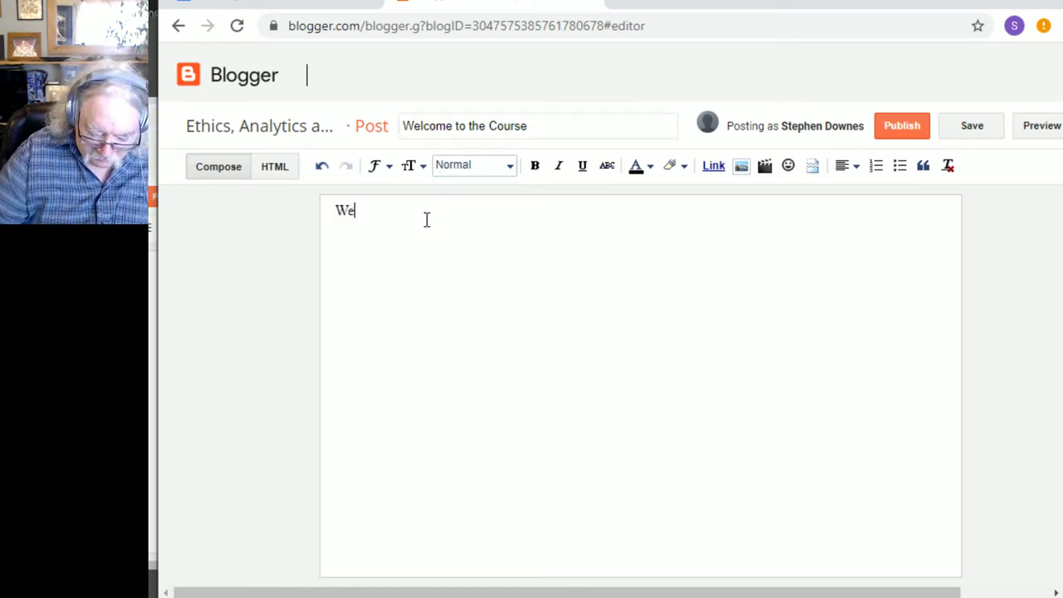
pyautogui.write('lcome to the course')
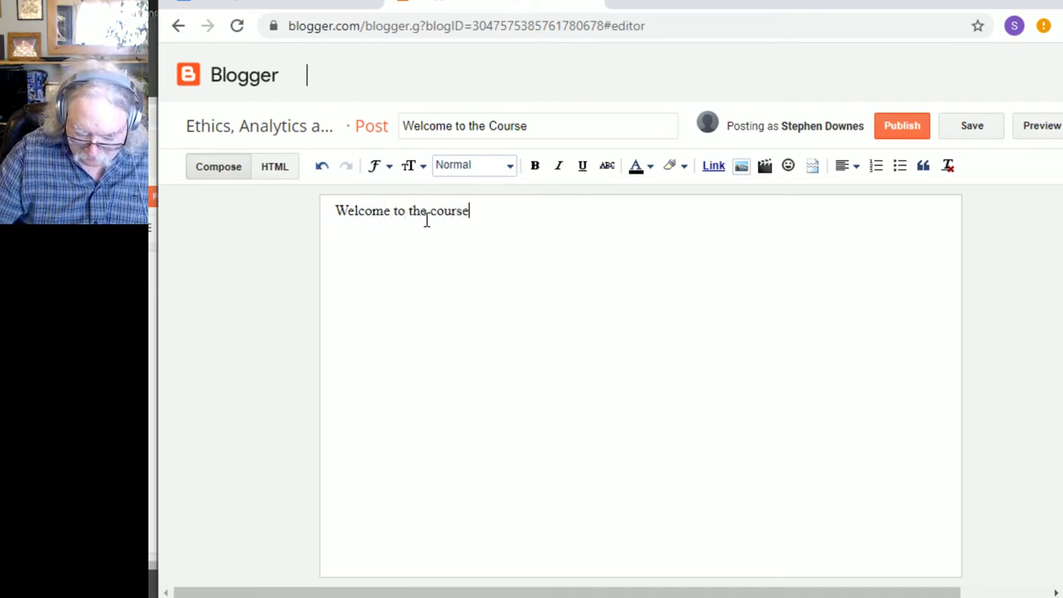
pyautogui.write('. This is a quick test post.')
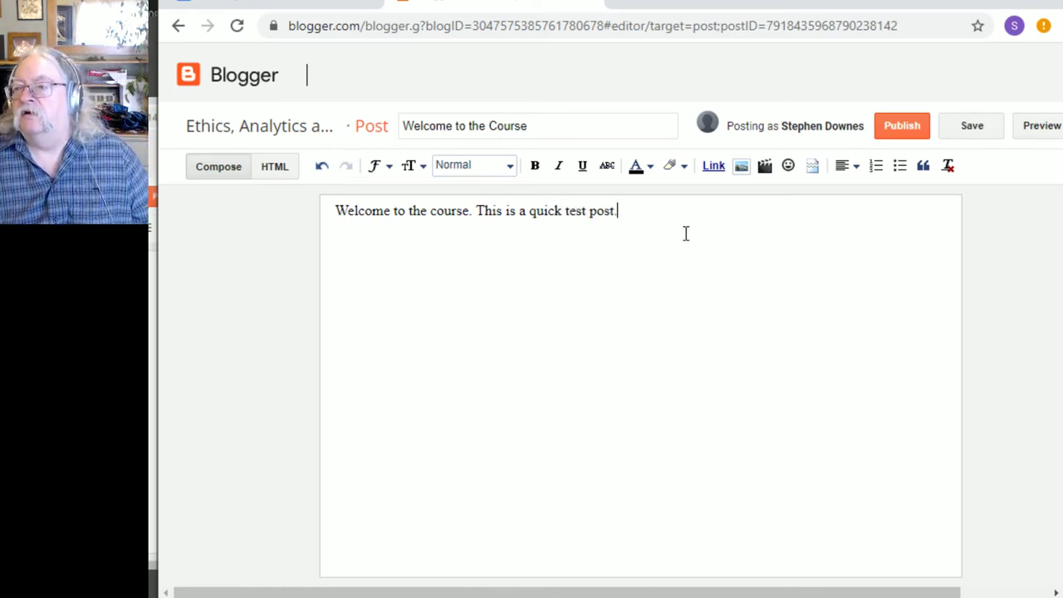
# Step: Preview the whole post including its comments area, close the preview, and save the post in the editor
pyautogui.scroll(-1, 999, 347)
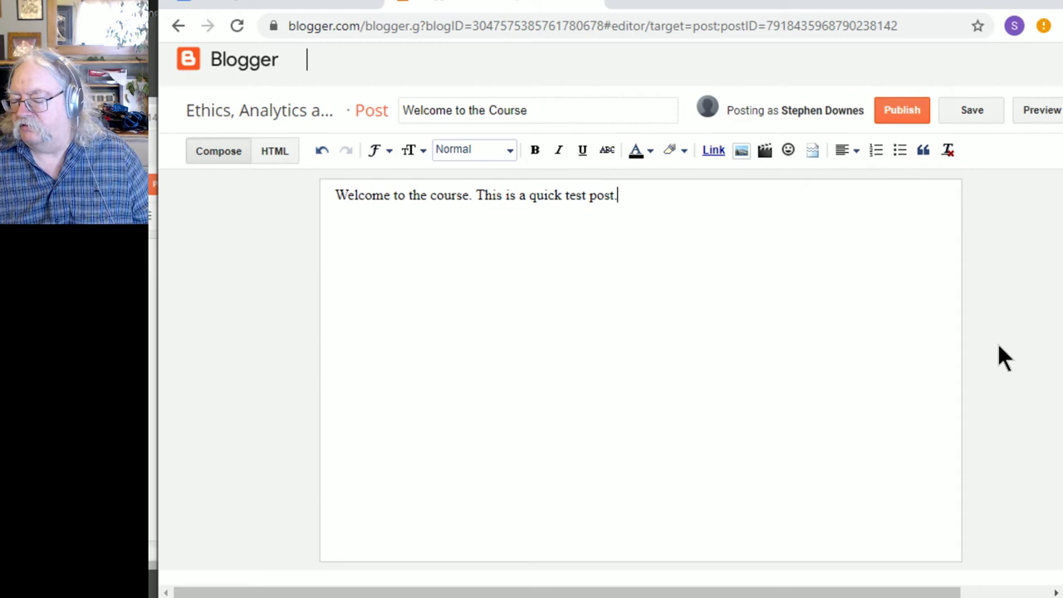
pyautogui.scroll(1, 999, 347)
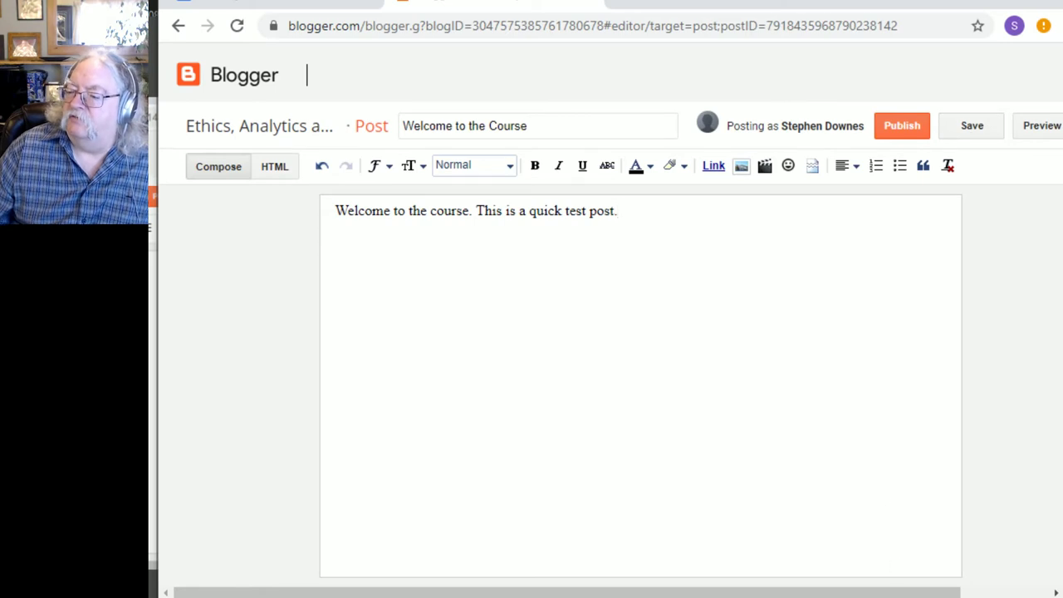
pyautogui.moveTo(908, 591); pyautogui.dragTo(1013, 577)
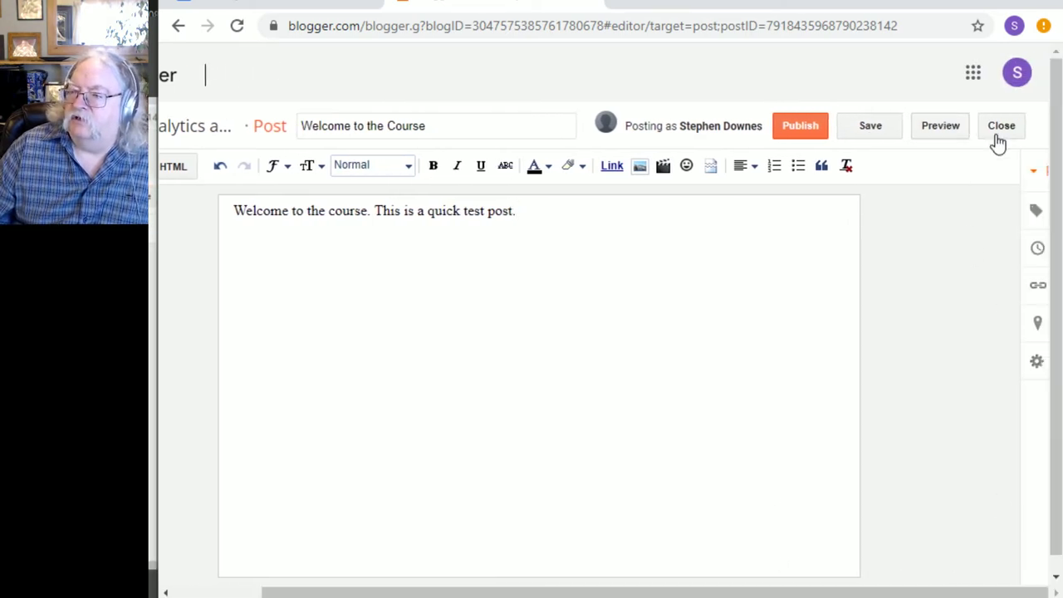
pyautogui.click(945, 137)
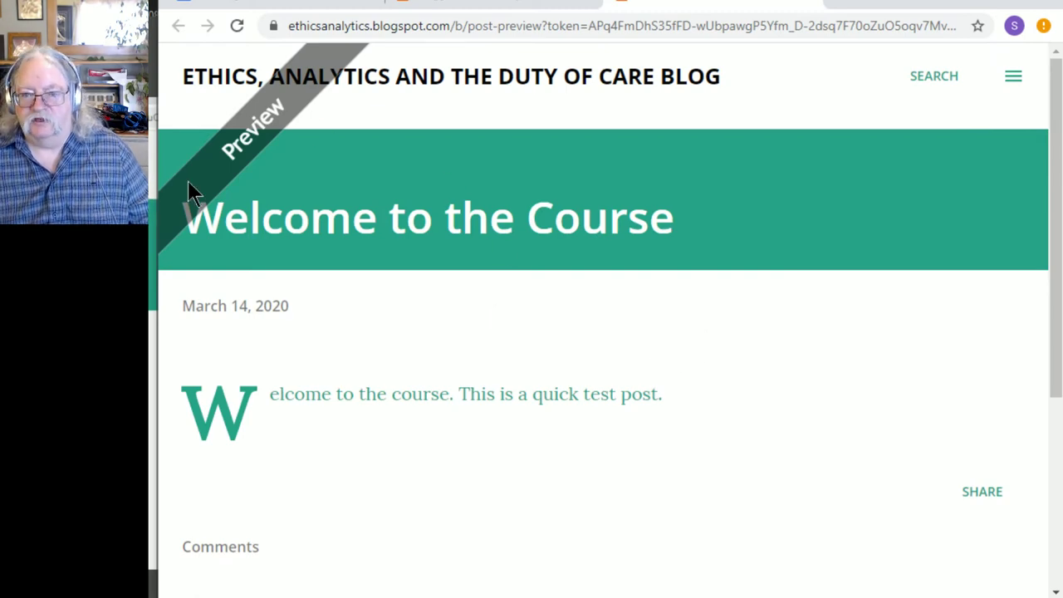
pyautogui.scroll(-4, 627, 277)
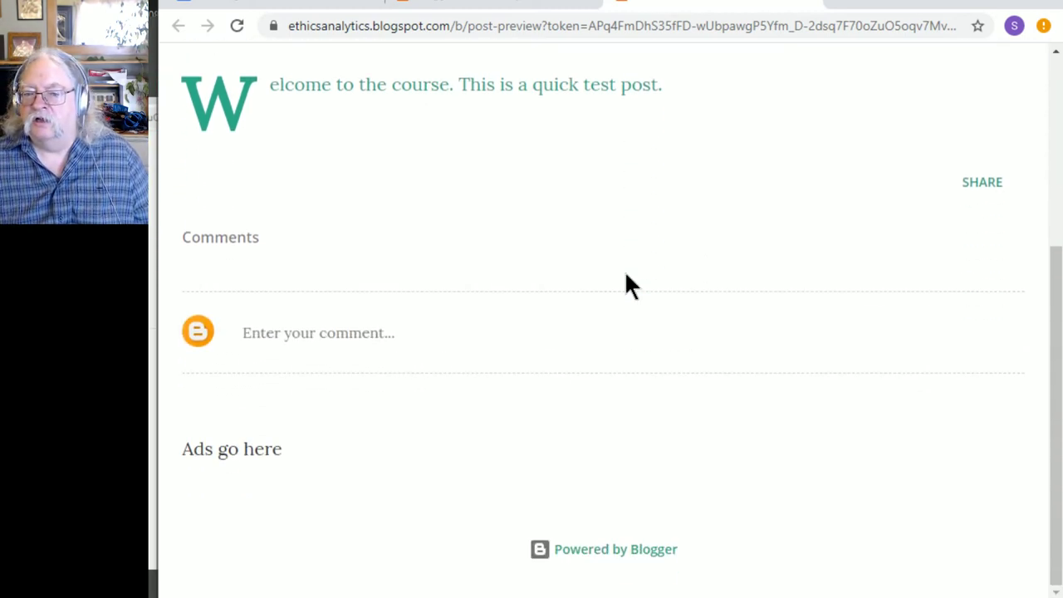
pyautogui.scroll(4, 626, 279)
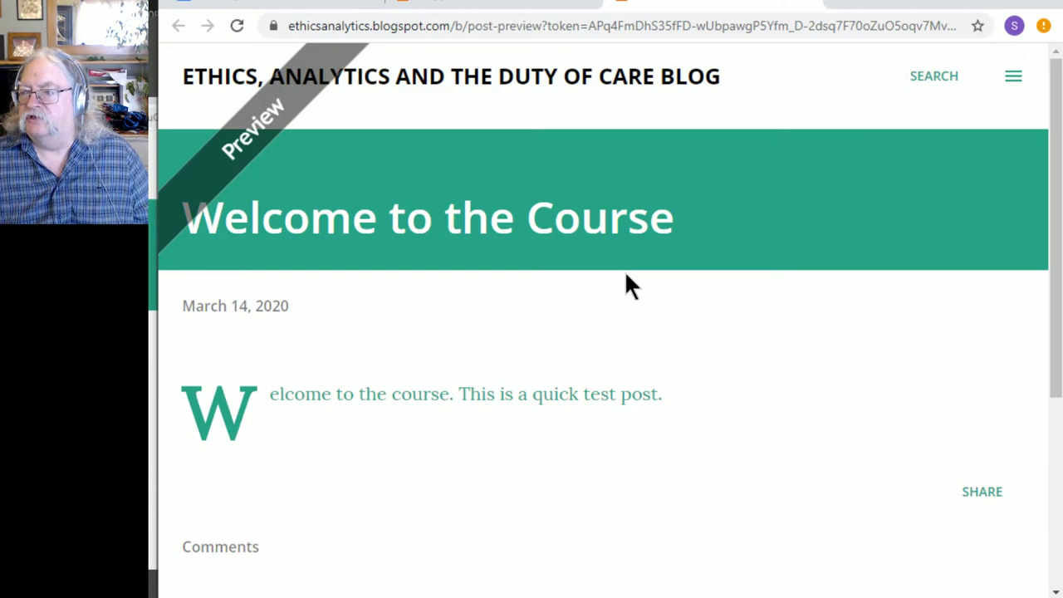
pyautogui.scroll(-4, 626, 277)
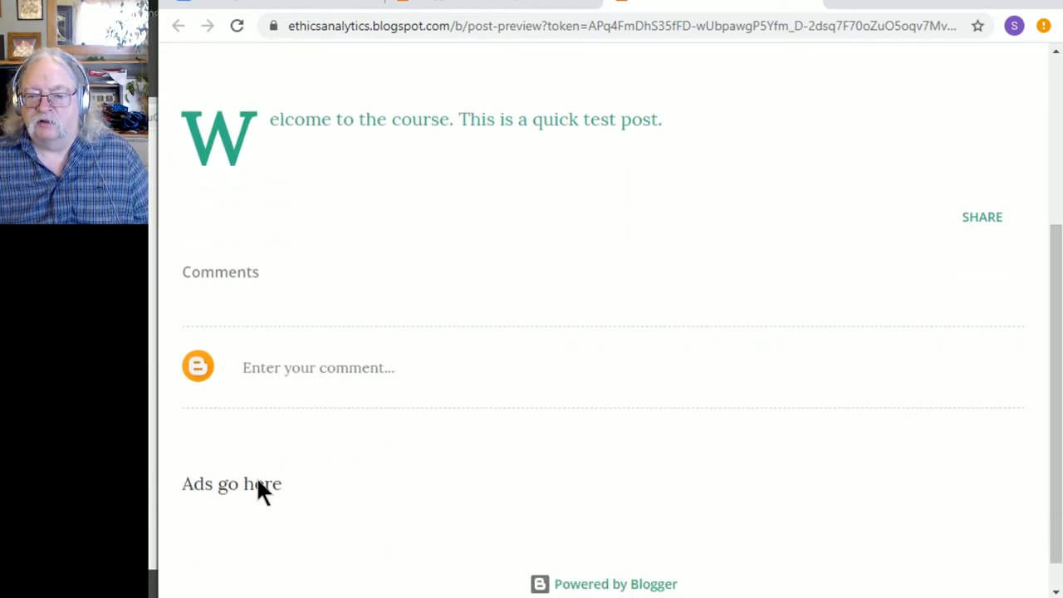
pyautogui.scroll(3, 532, 274)
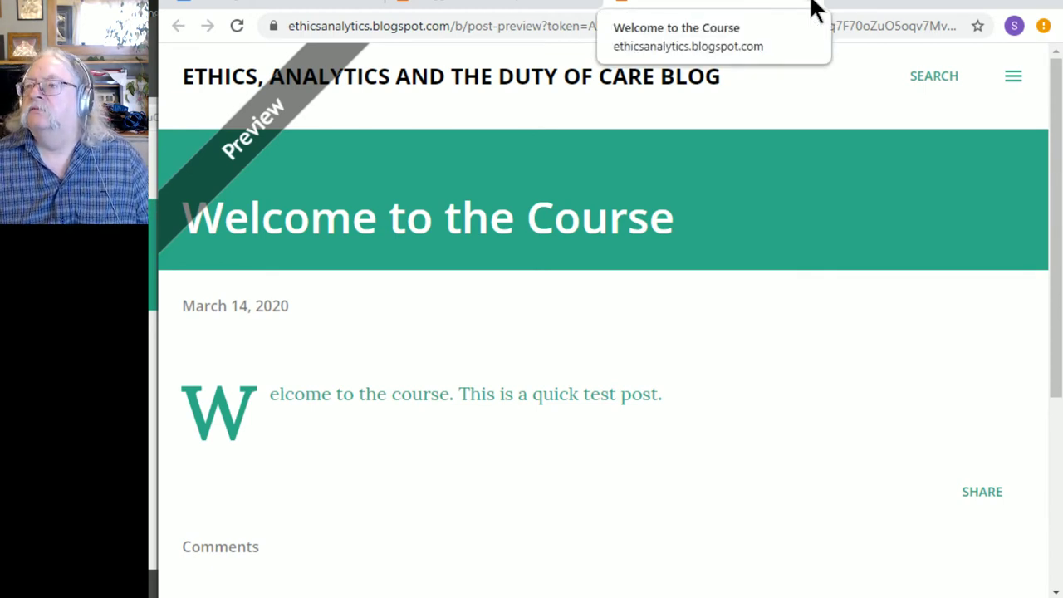
pyautogui.click(809, 6)
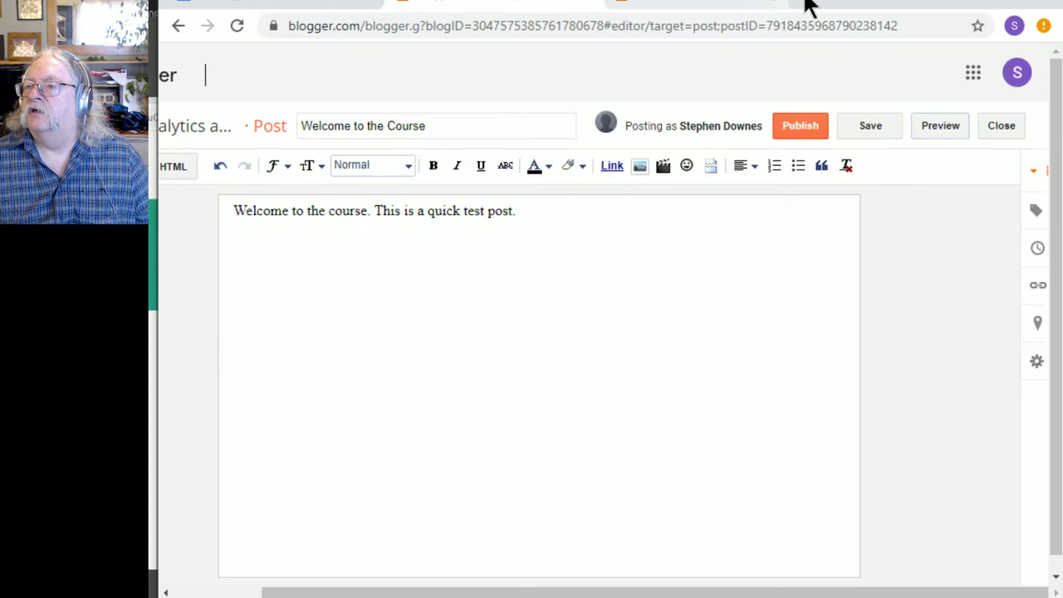
pyautogui.click(874, 133)
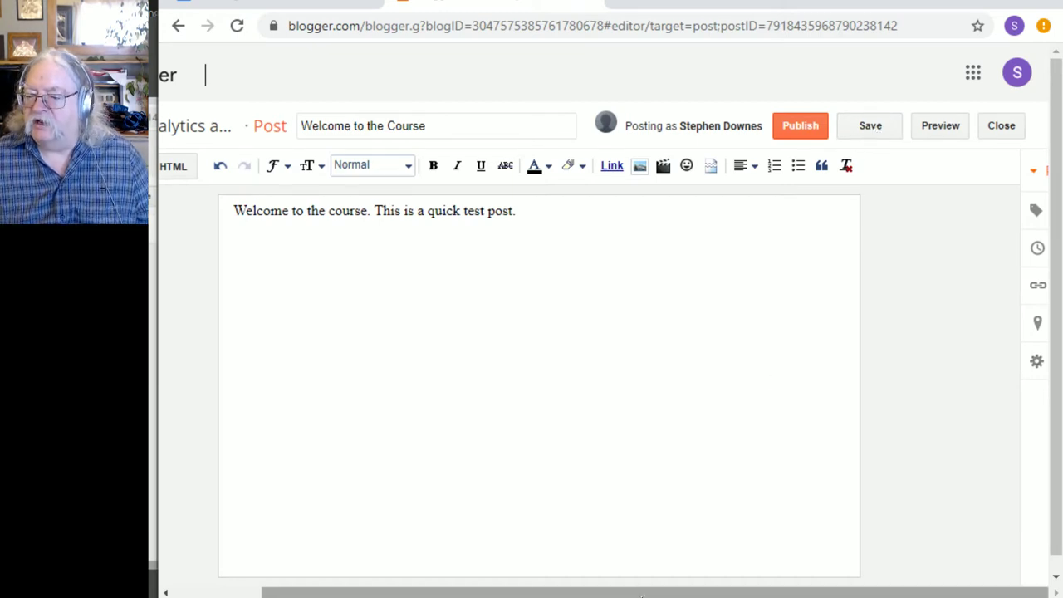
# Step: Insert the image "black swan.PNG" from the images folder on a new line below the post's body text
pyautogui.moveTo(631, 595); pyautogui.dragTo(542, 595)
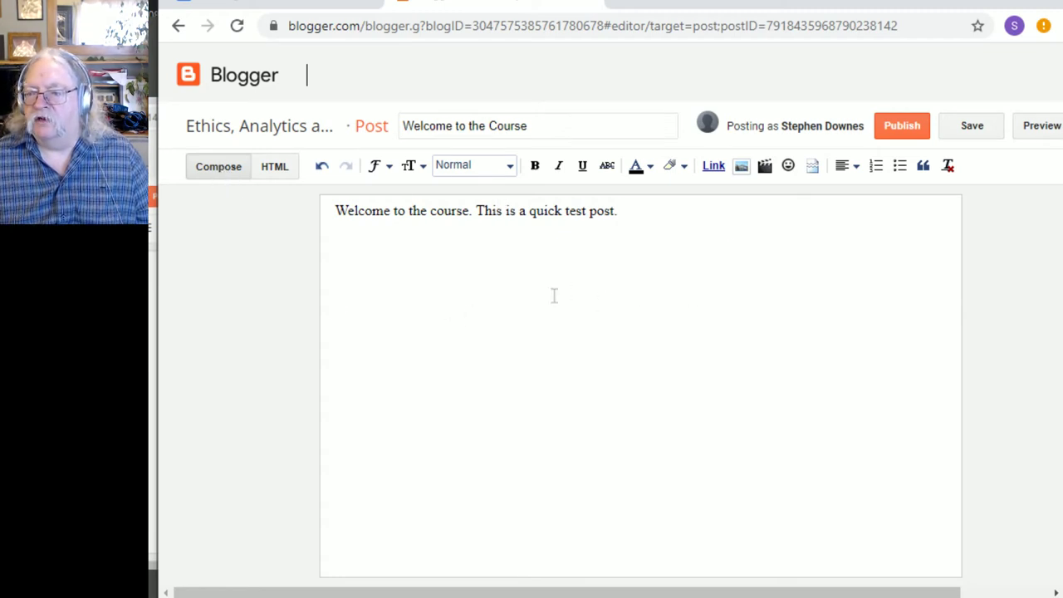
pyautogui.click(641, 207)
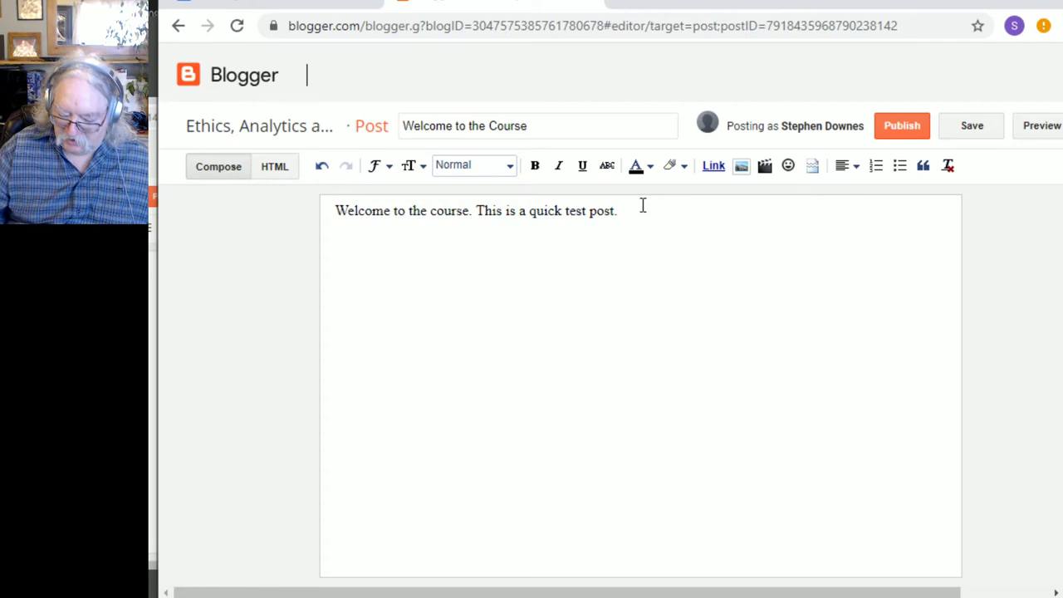
pyautogui.press('Return')
pyautogui.press('Return')
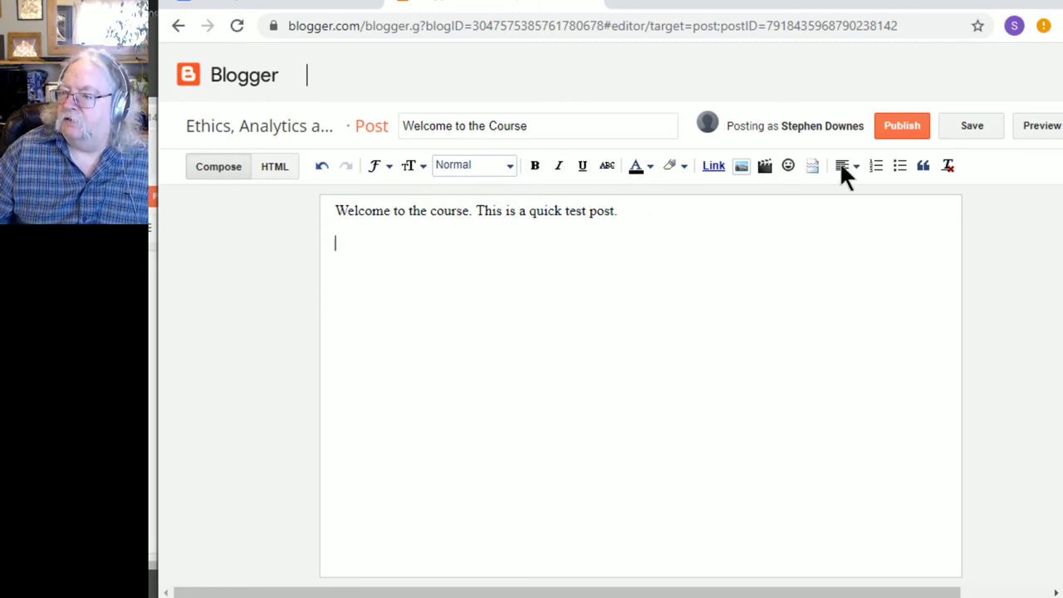
pyautogui.click(742, 166)
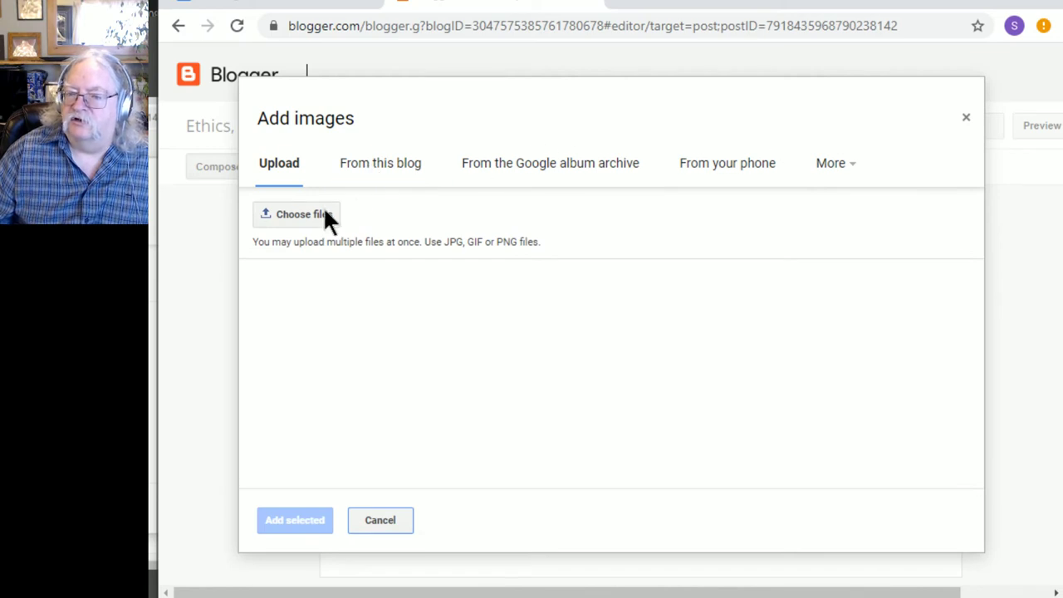
pyautogui.click(303, 216)
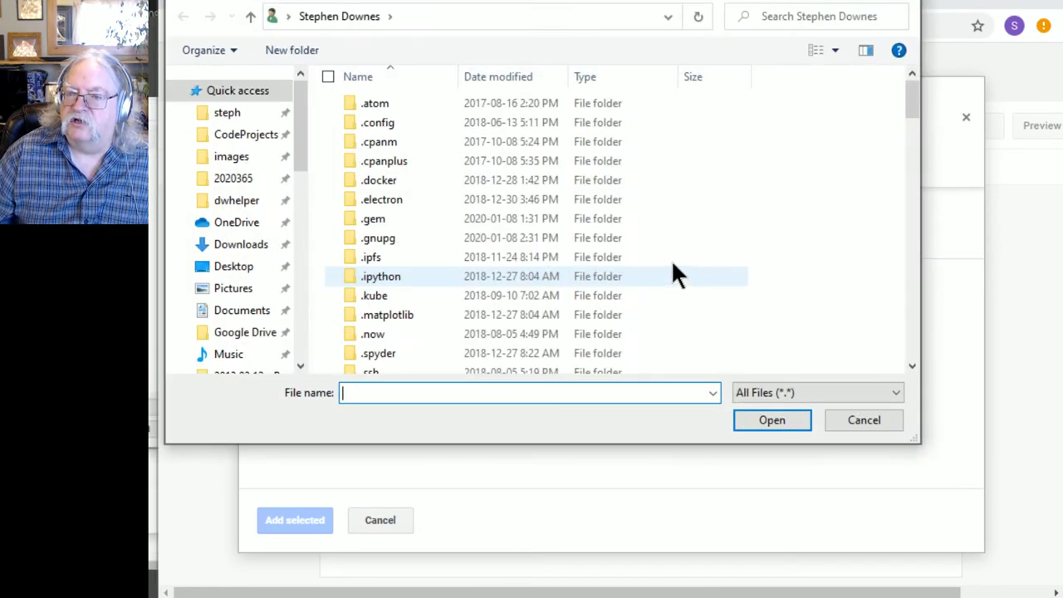
pyautogui.click(233, 158)
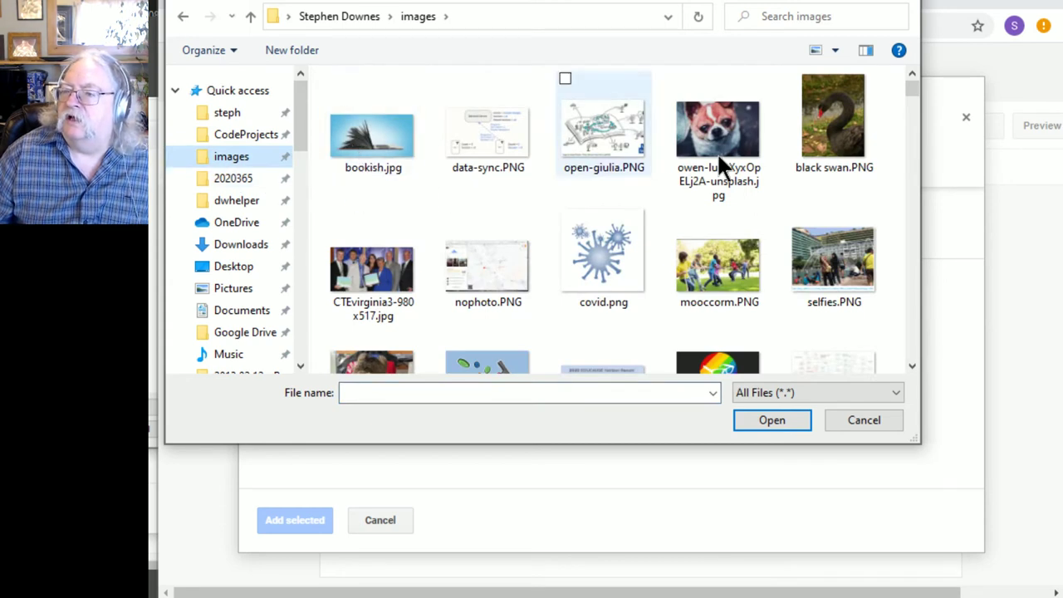
pyautogui.click(825, 115)
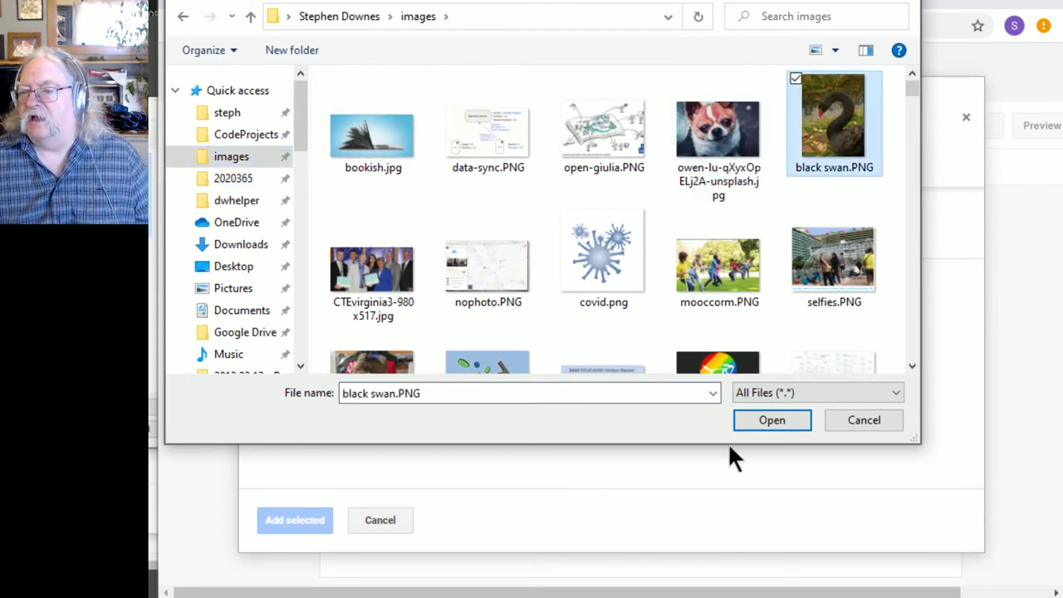
pyautogui.click(758, 423)
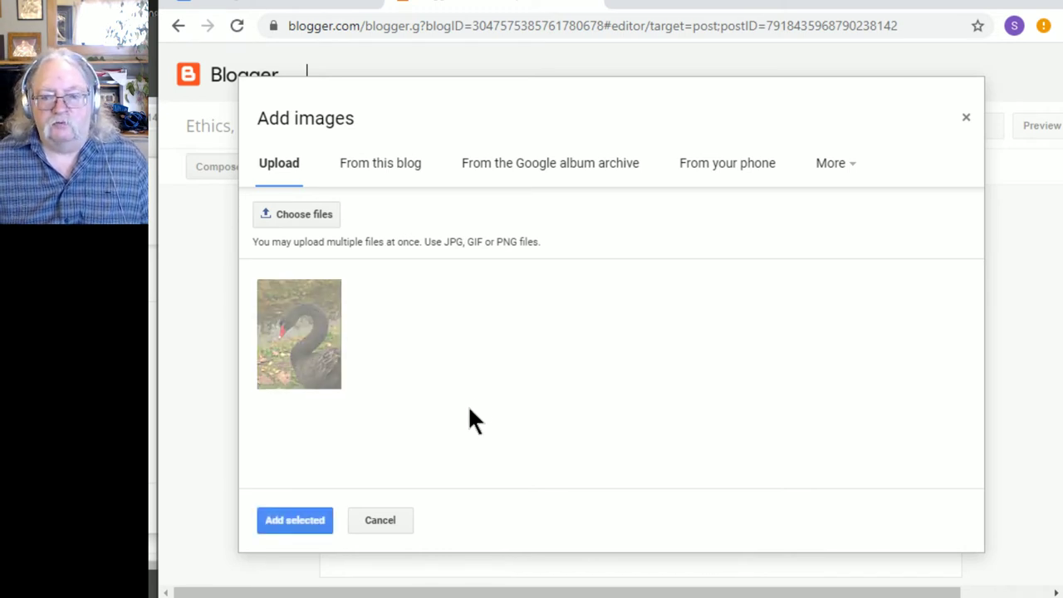
pyautogui.click(296, 522)
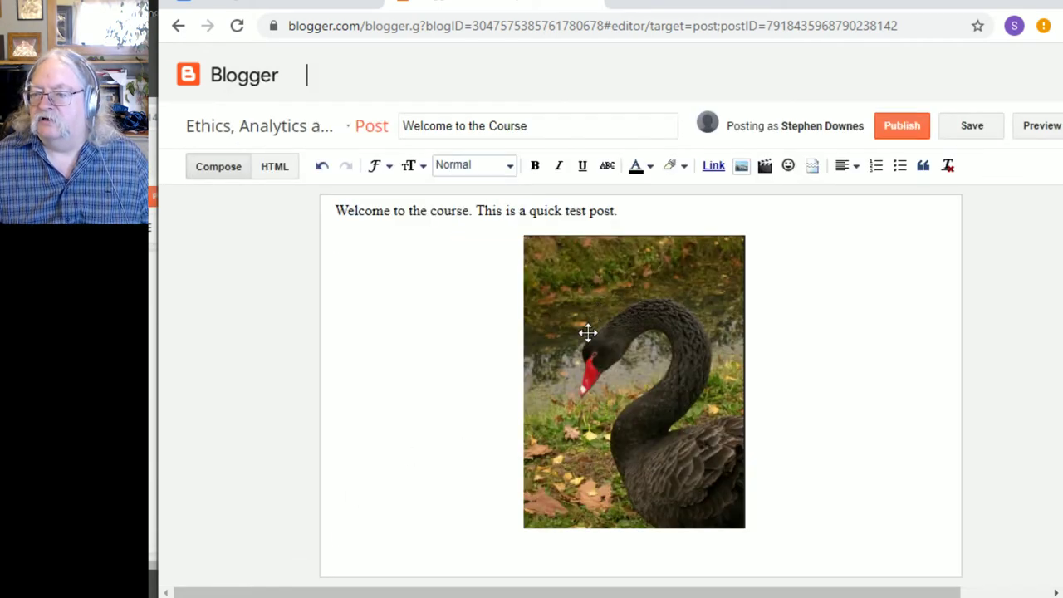
# Step: Align the swan image to the left and publish the "Welcome to the Course" post
pyautogui.click(636, 352)
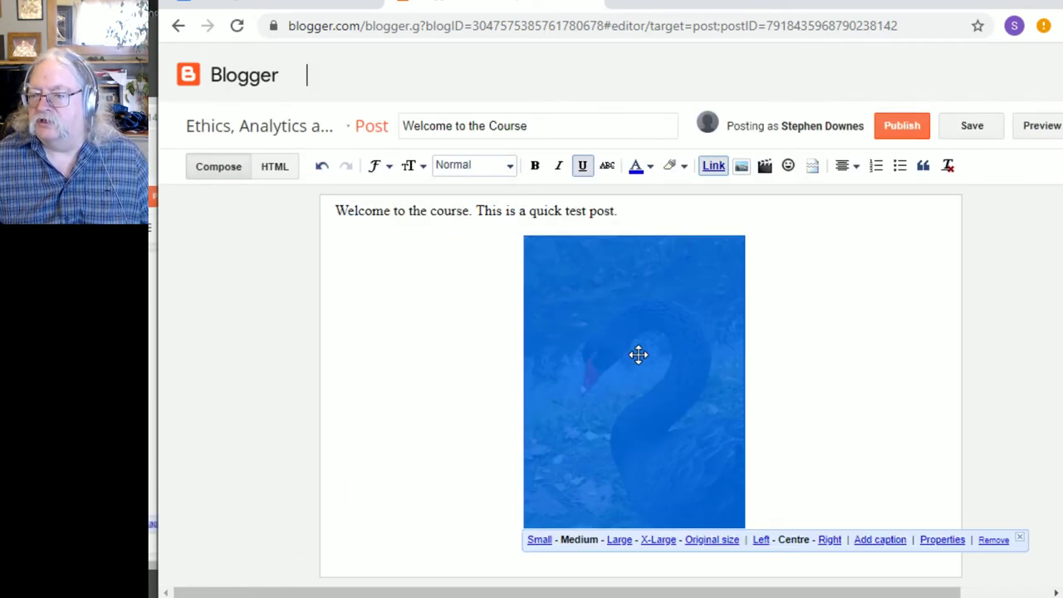
pyautogui.click(763, 541)
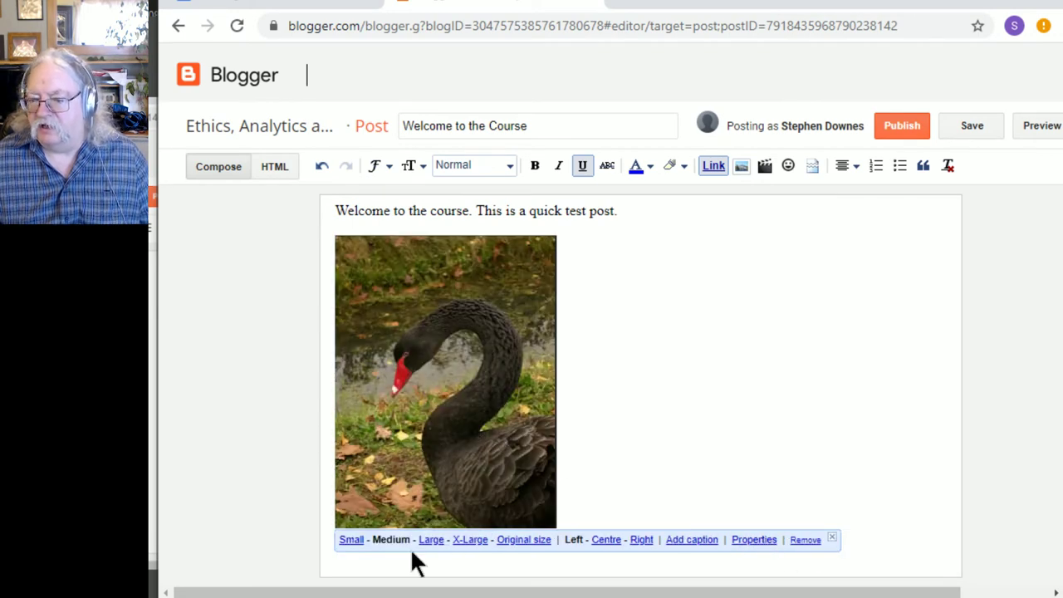
pyautogui.click(652, 409)
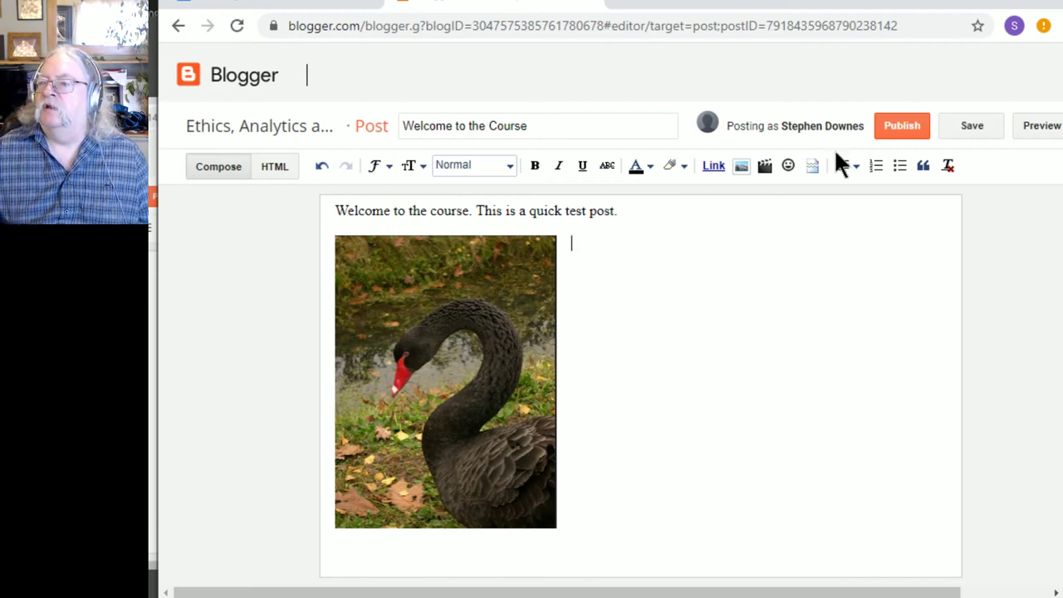
pyautogui.click(901, 126)
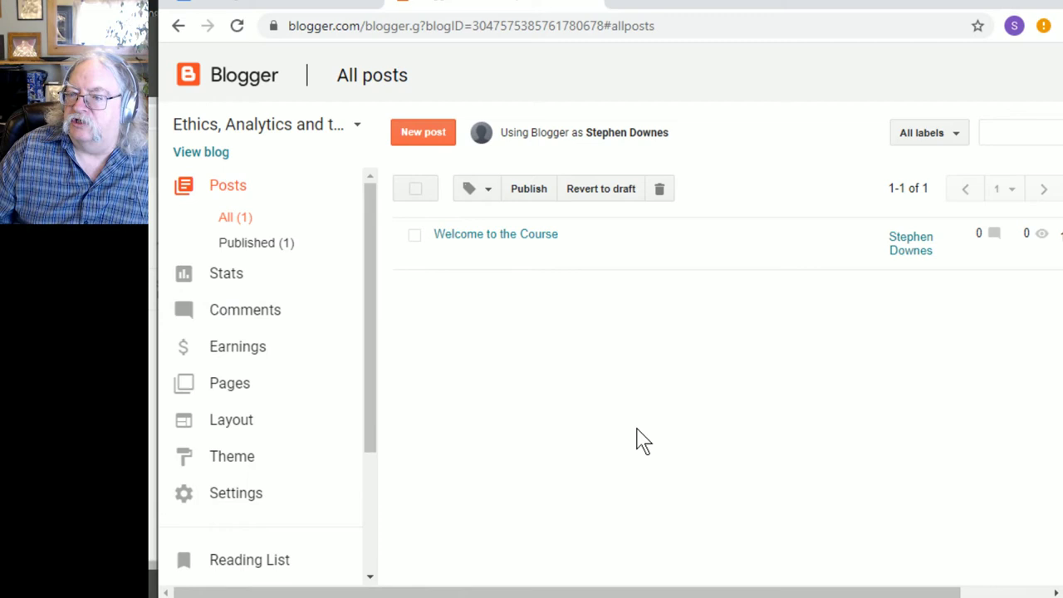
# Step: View the published welcome post on the live blog, checking its web address, the blog's side menu and the comments area
pyautogui.moveTo(525, 263)
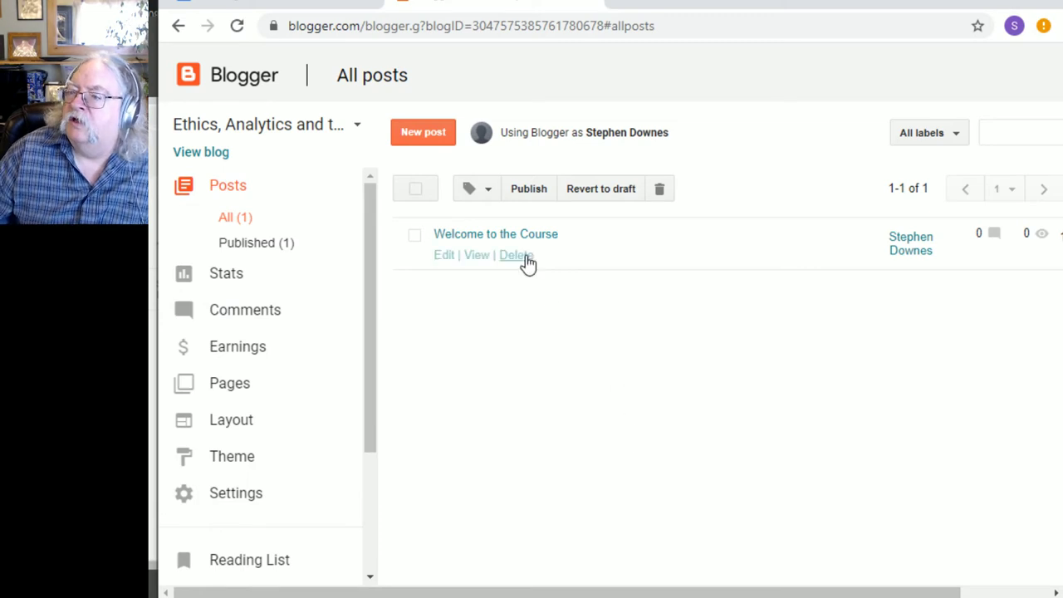
pyautogui.click(480, 263)
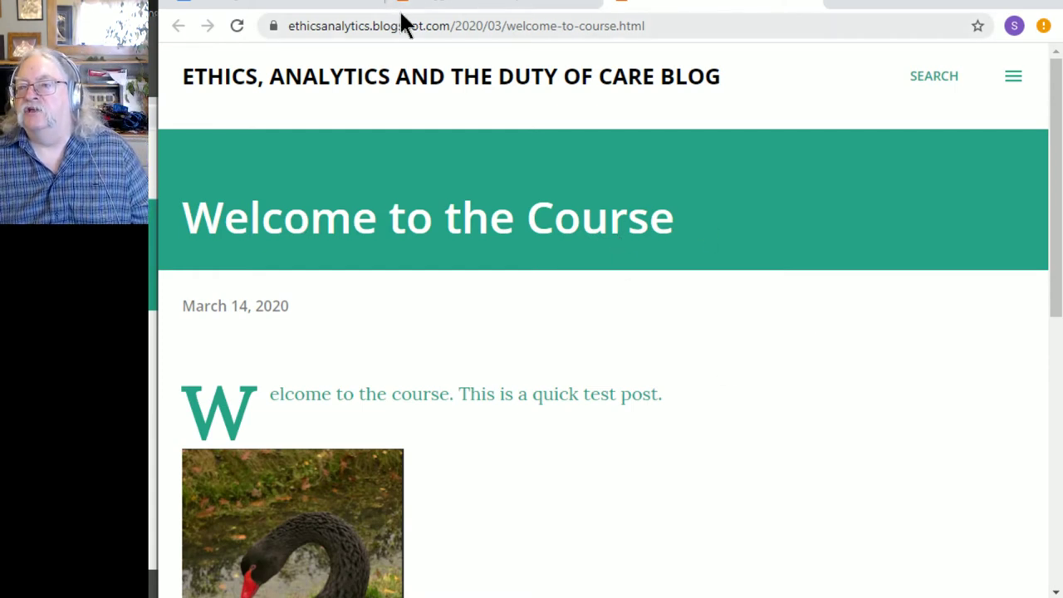
pyautogui.click(400, 28)
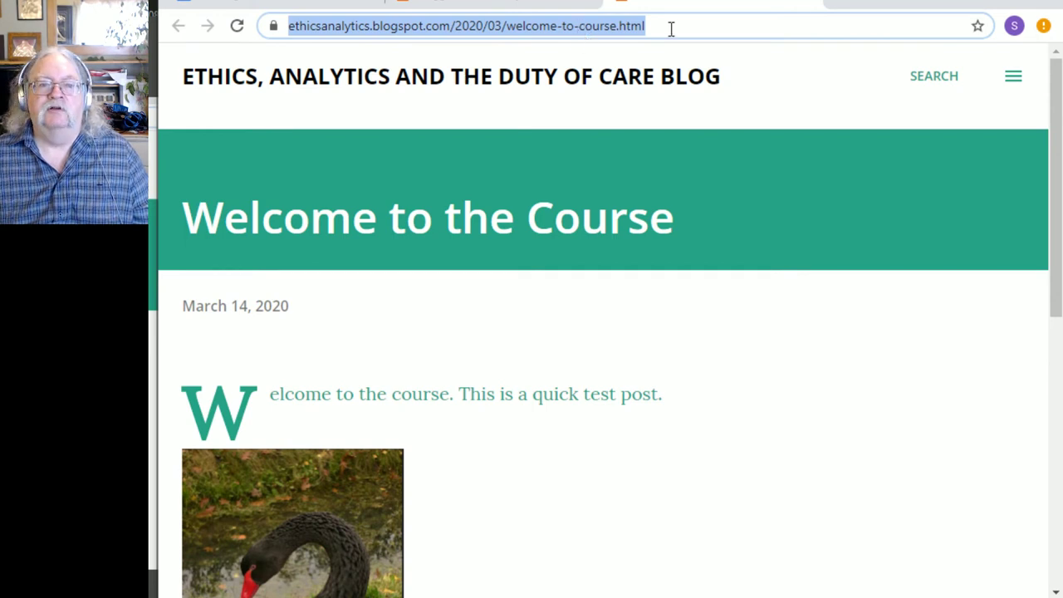
pyautogui.click(769, 484)
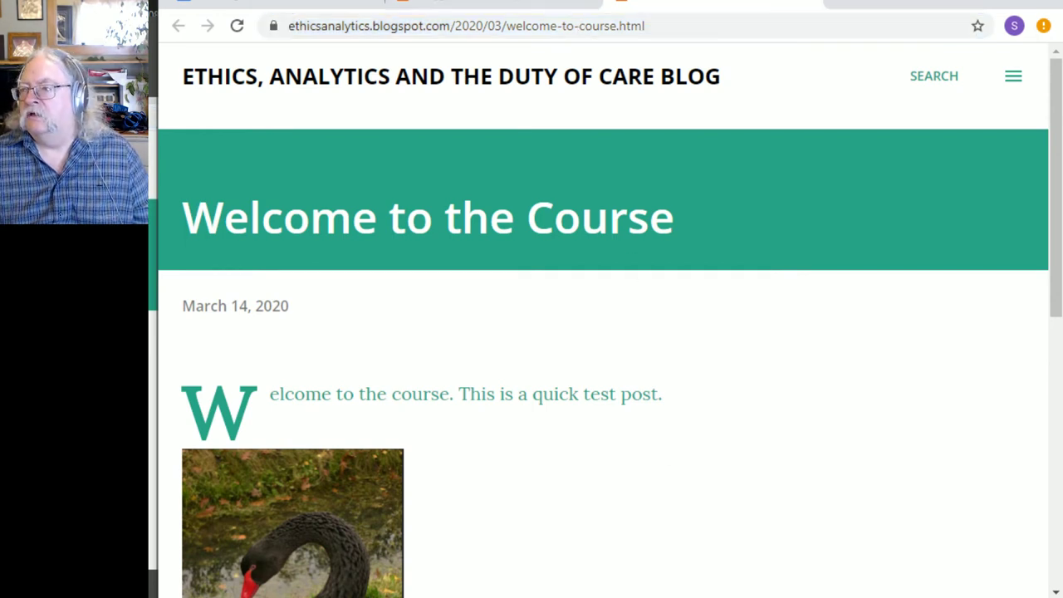
pyautogui.click(1016, 77)
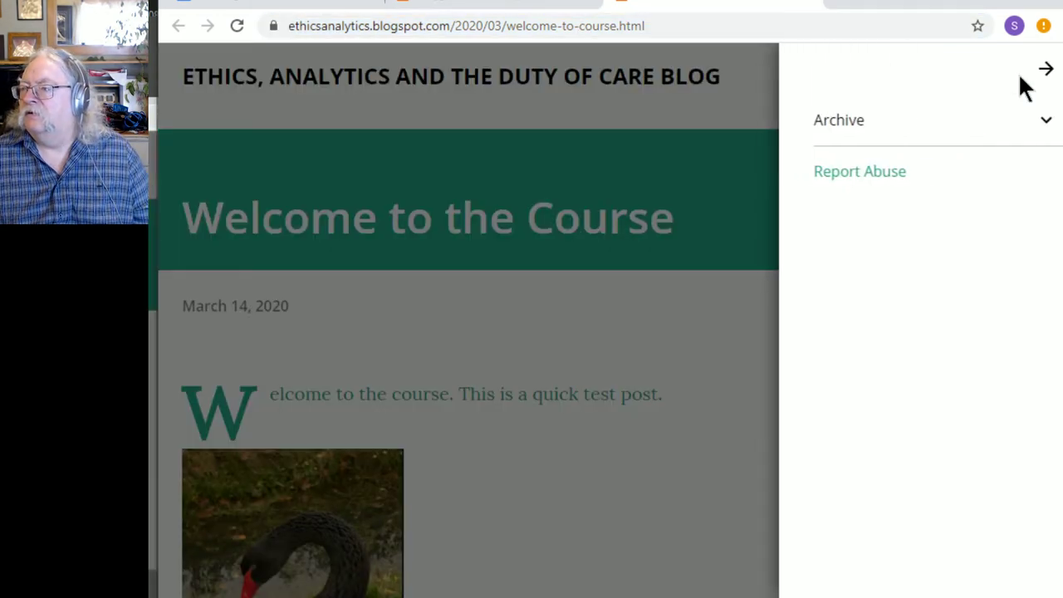
pyautogui.click(599, 456)
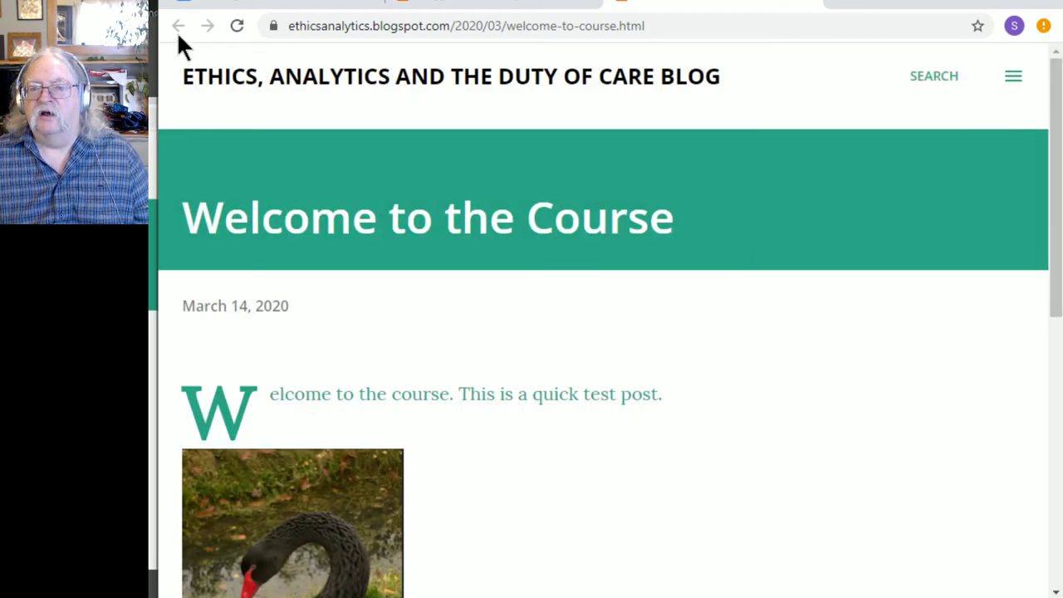
pyautogui.scroll(-5, 498, 411)
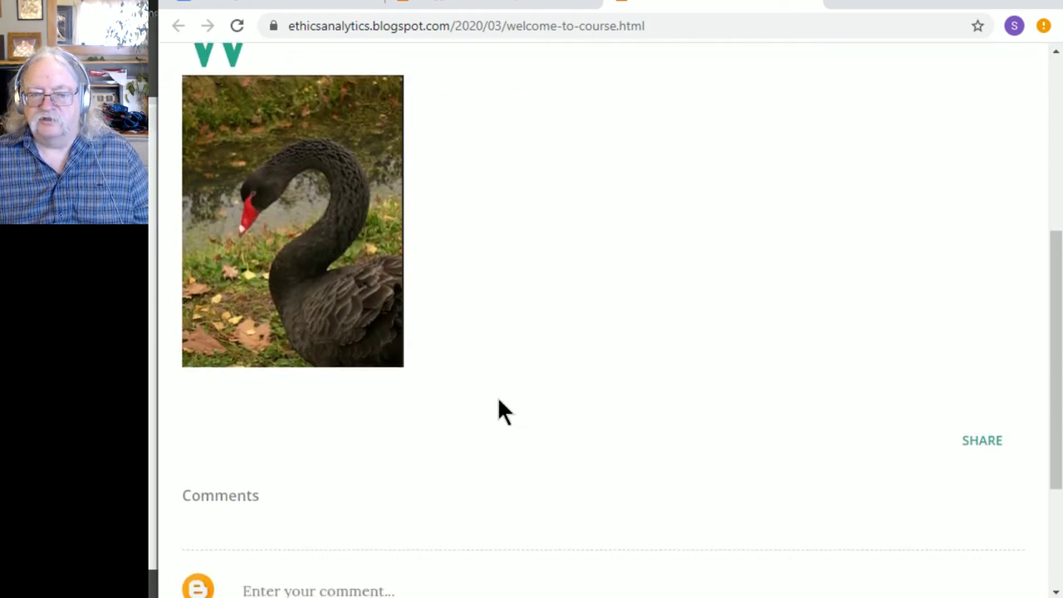
pyautogui.scroll(5, 499, 410)
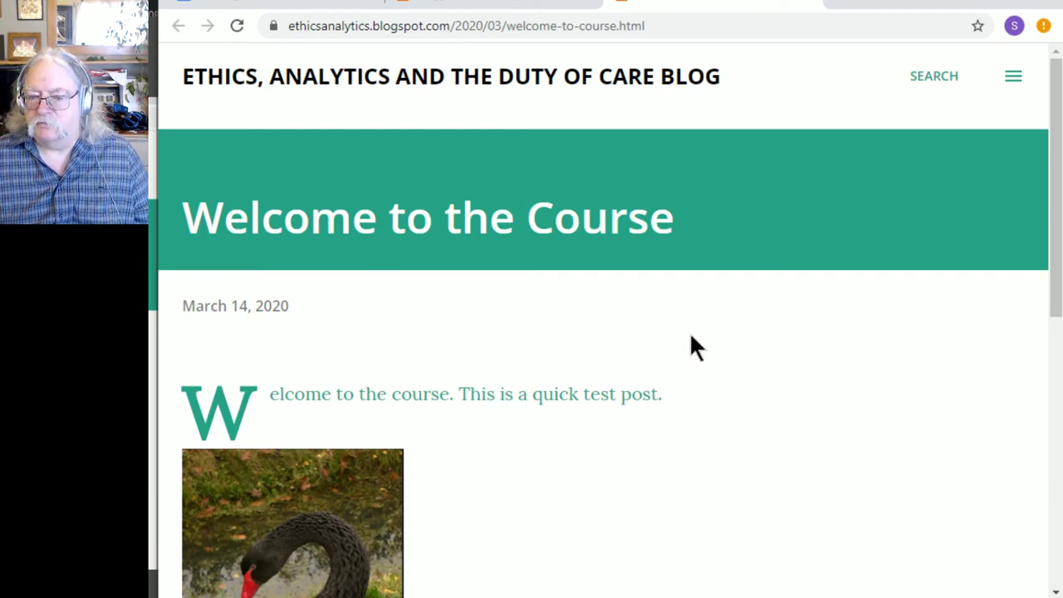
pyautogui.scroll(-2, 662, 335)
pyautogui.scroll(2, 662, 335)
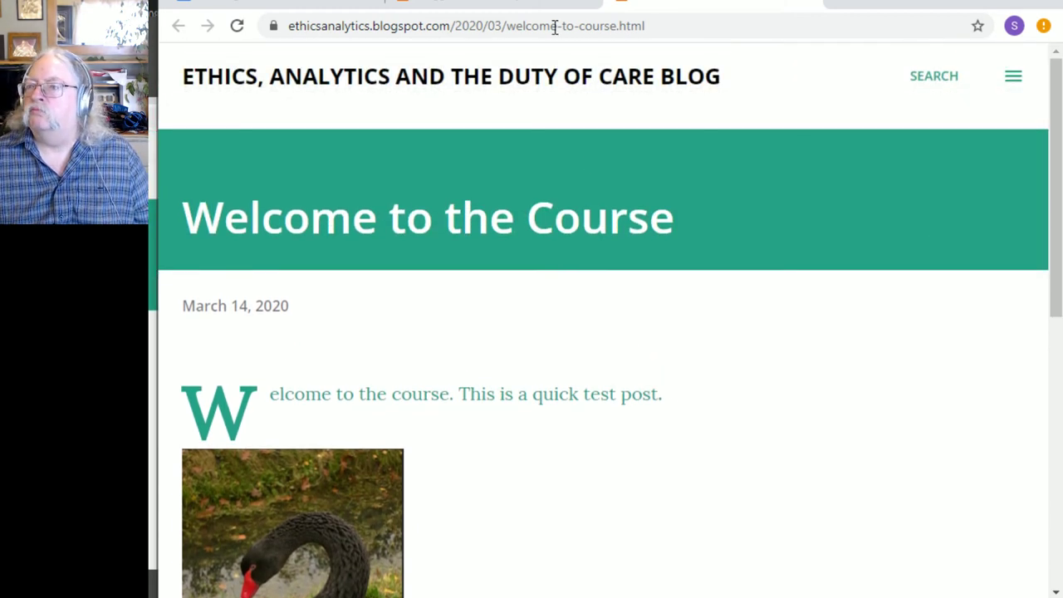
# Step: Return to the blog's posts list and examine the published post's editing view and the label options
pyautogui.click(511, 8)
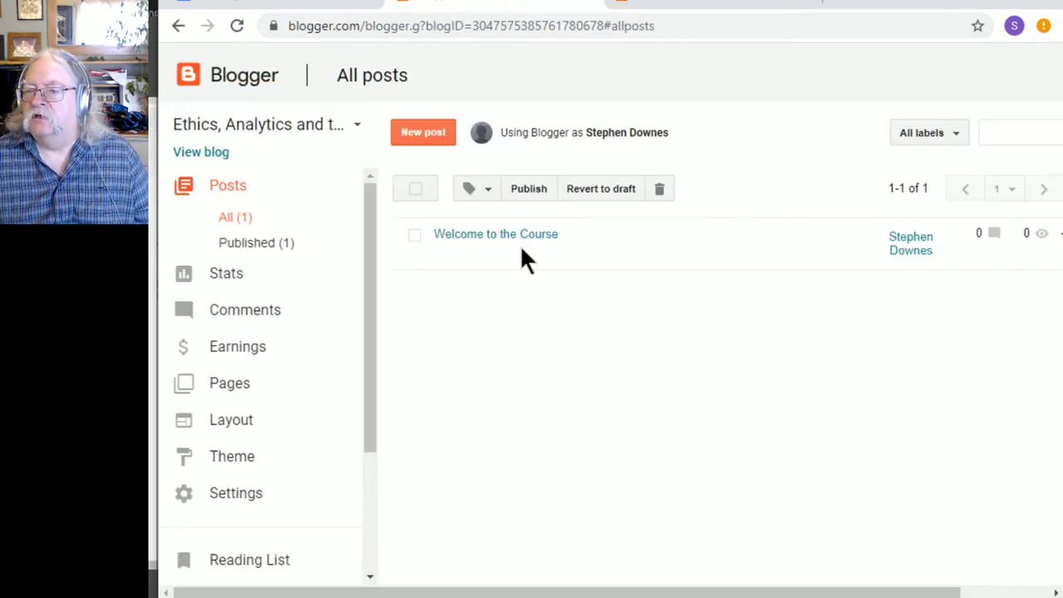
pyautogui.moveTo(520, 266)
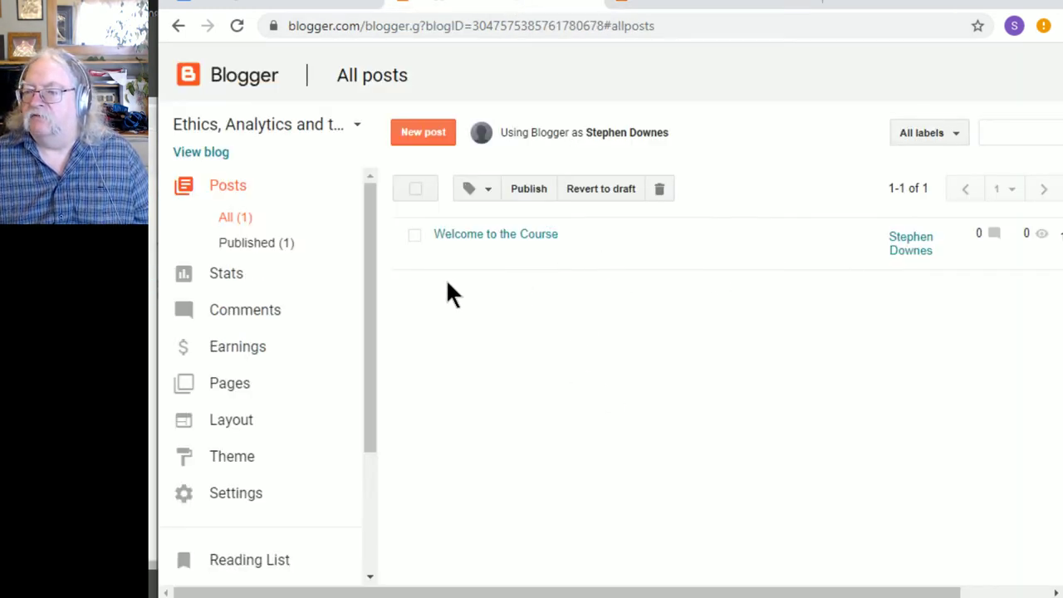
pyautogui.moveTo(454, 246)
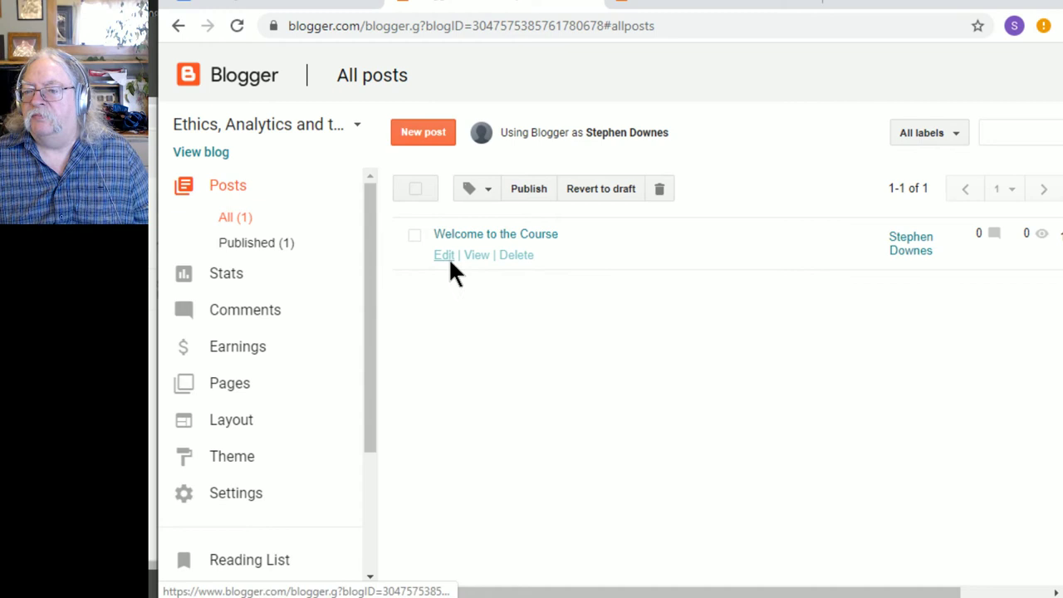
pyautogui.click(444, 255)
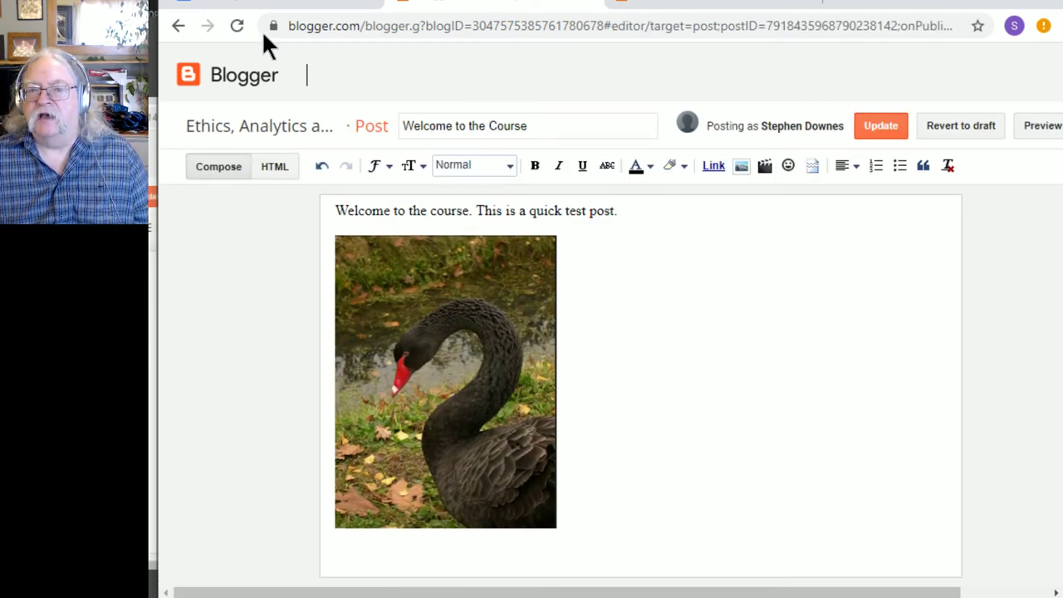
pyautogui.click(180, 27)
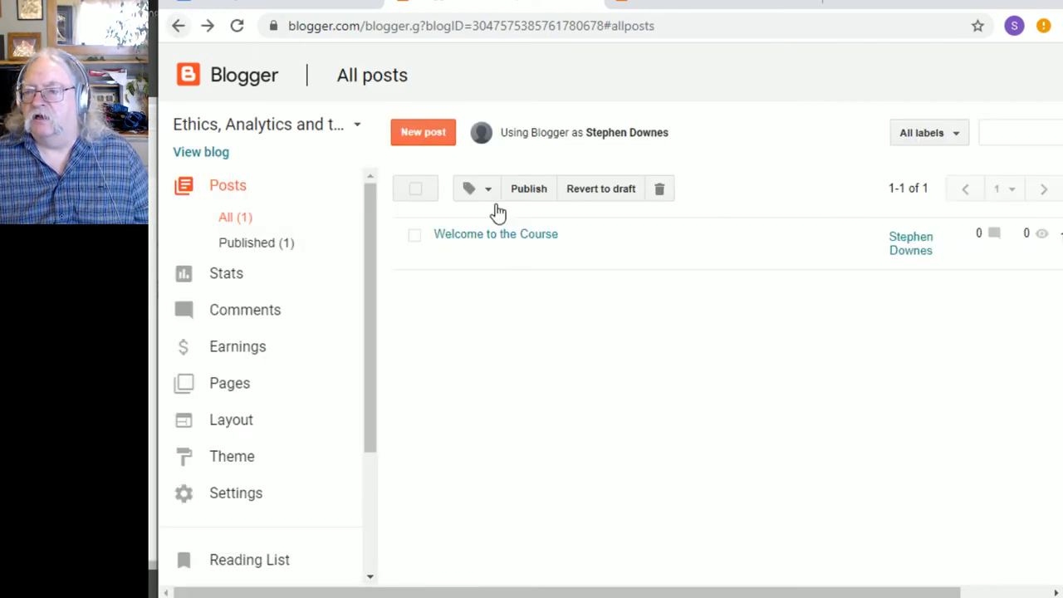
pyautogui.moveTo(468, 260)
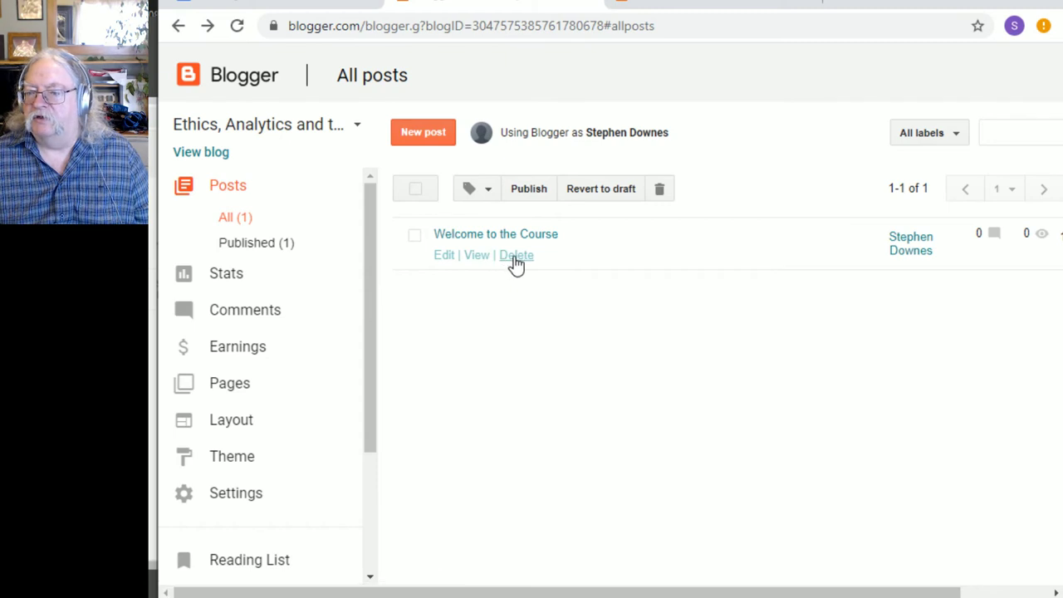
pyautogui.click(490, 196)
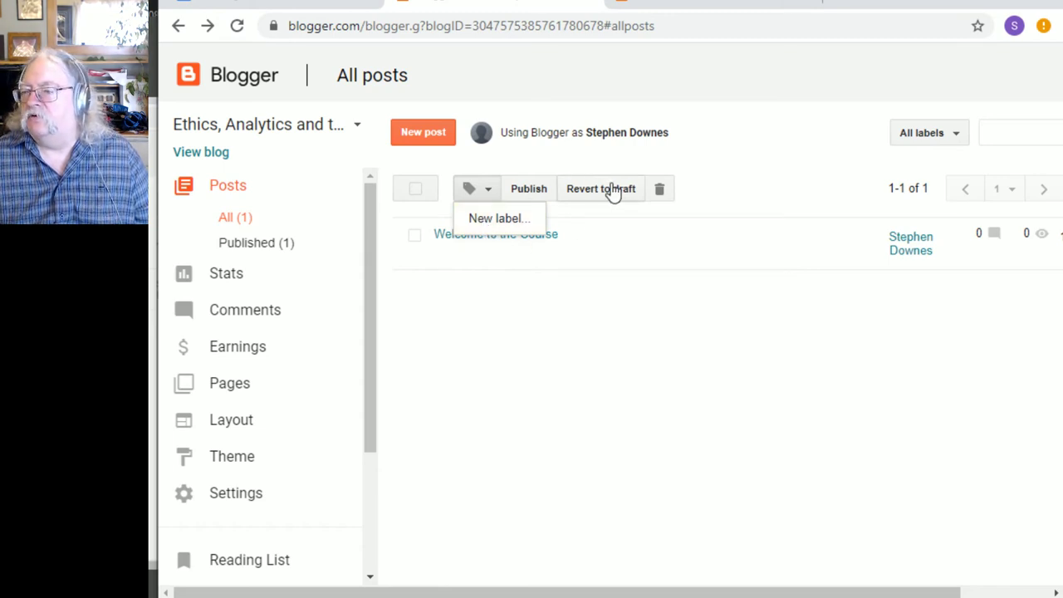
pyautogui.click(561, 466)
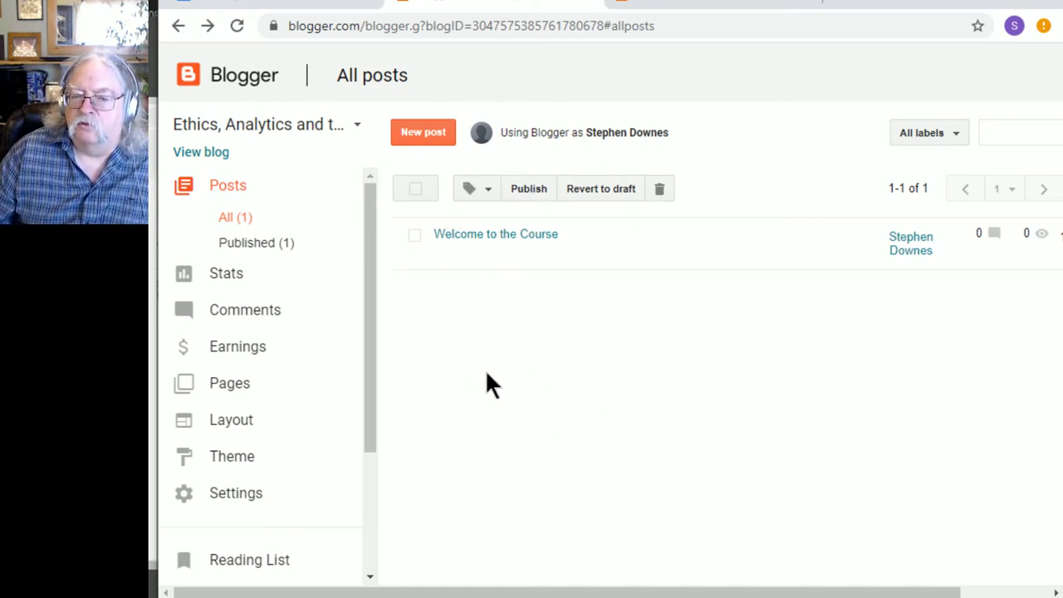
# Step: Create and publish a new page titled "Ethics, Analytics and the Duty of Care" with the body text "Welcome"
pyautogui.click(223, 386)
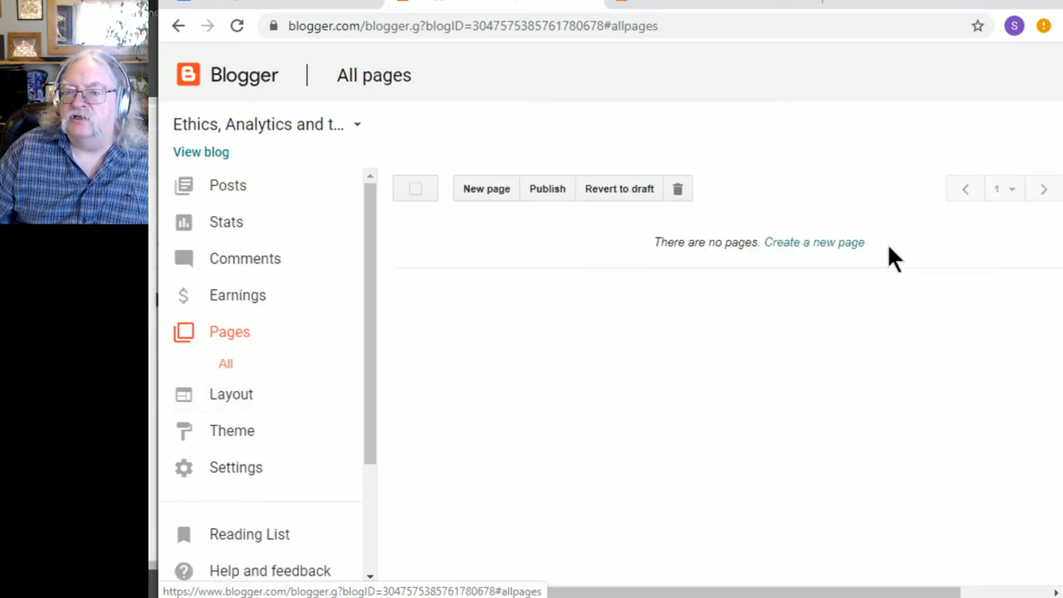
pyautogui.click(476, 192)
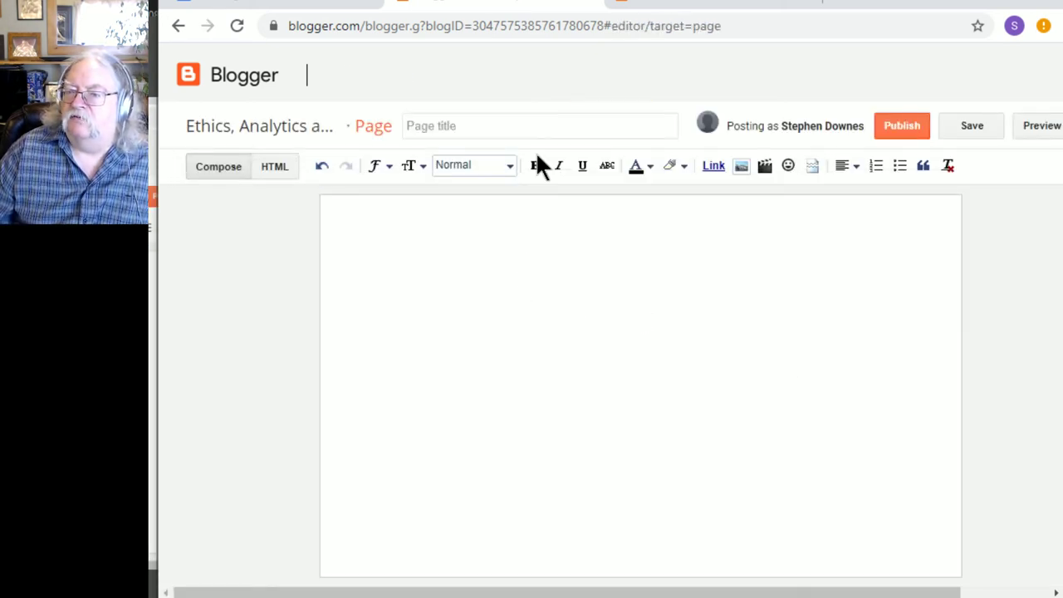
pyautogui.click(550, 127)
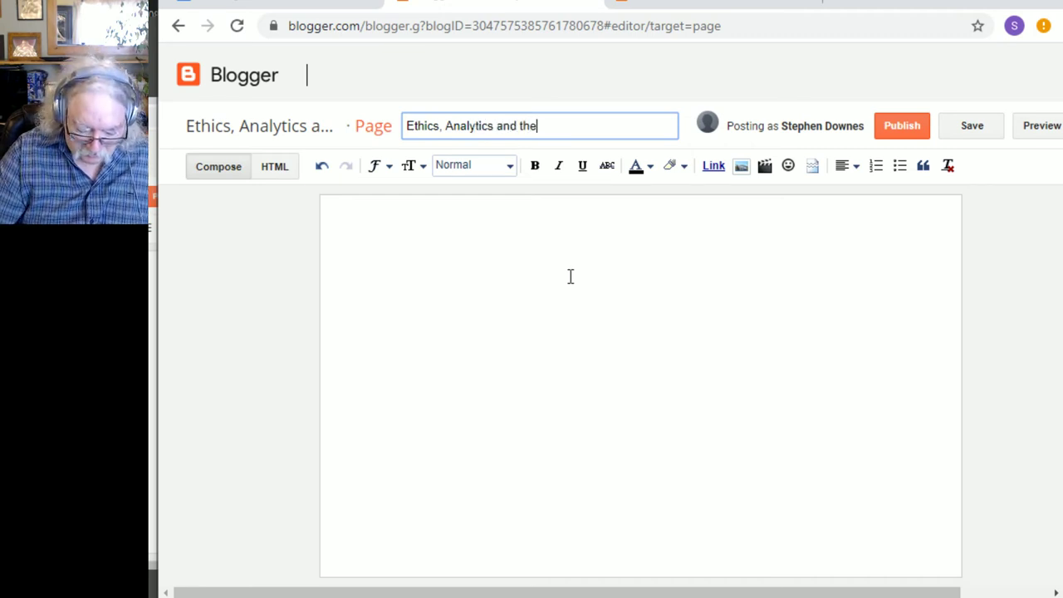
pyautogui.write('uty of Care')
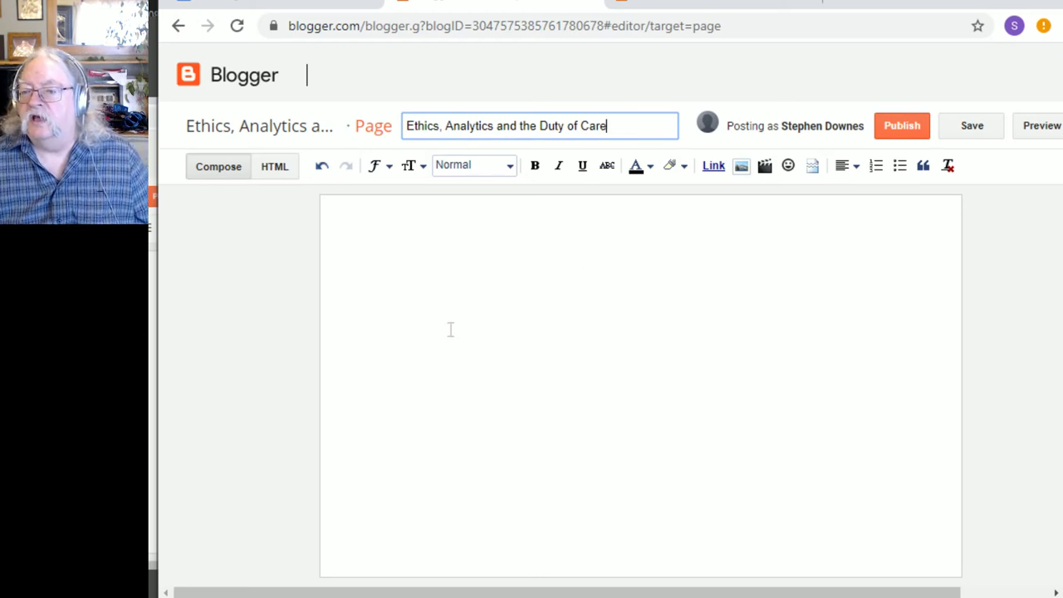
pyautogui.click(450, 330)
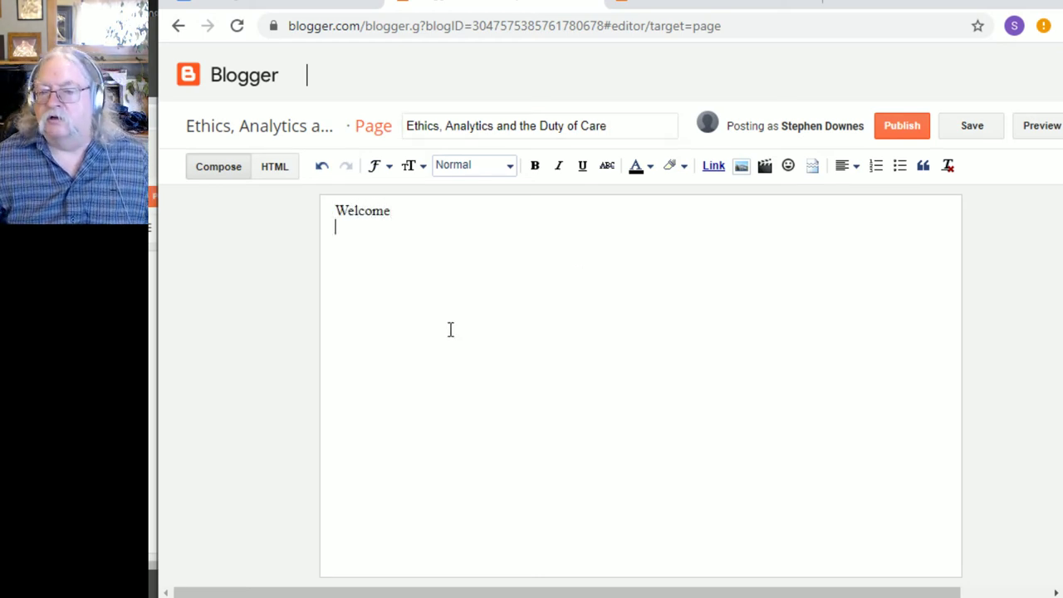
pyautogui.click(902, 129)
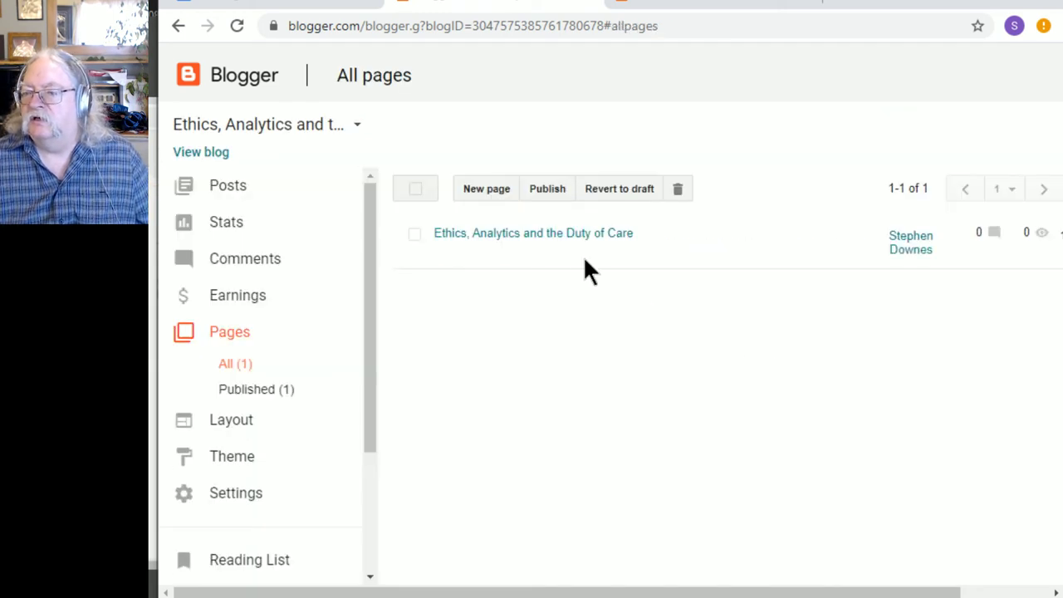
# Step: View the published "Ethics, Analytics and the Duty of Care" page on the live blog, looking over its content and comments area
pyautogui.moveTo(541, 245)
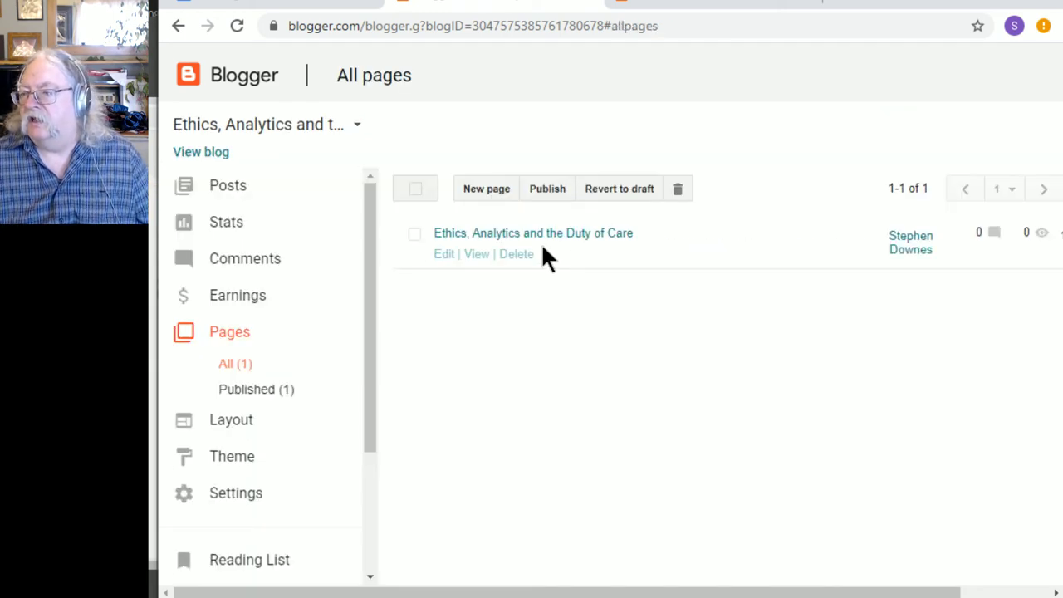
pyautogui.click(480, 256)
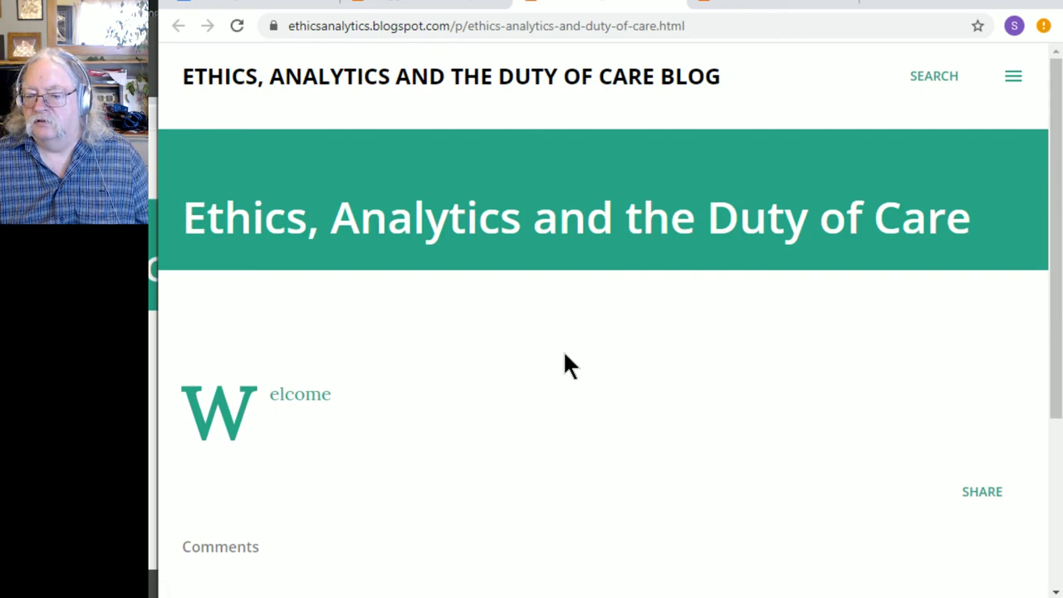
pyautogui.scroll(-3, 565, 355)
pyautogui.scroll(3, 565, 356)
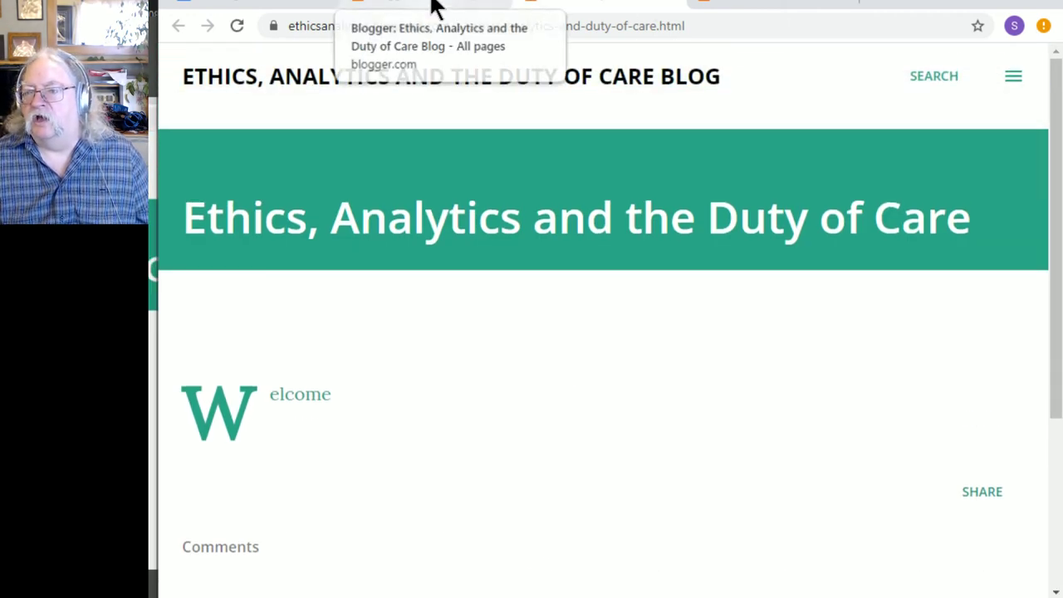
# Step: Return to the blog's pages list, then reopen the live page and examine the page-name part of its web address
pyautogui.click(436, 9)
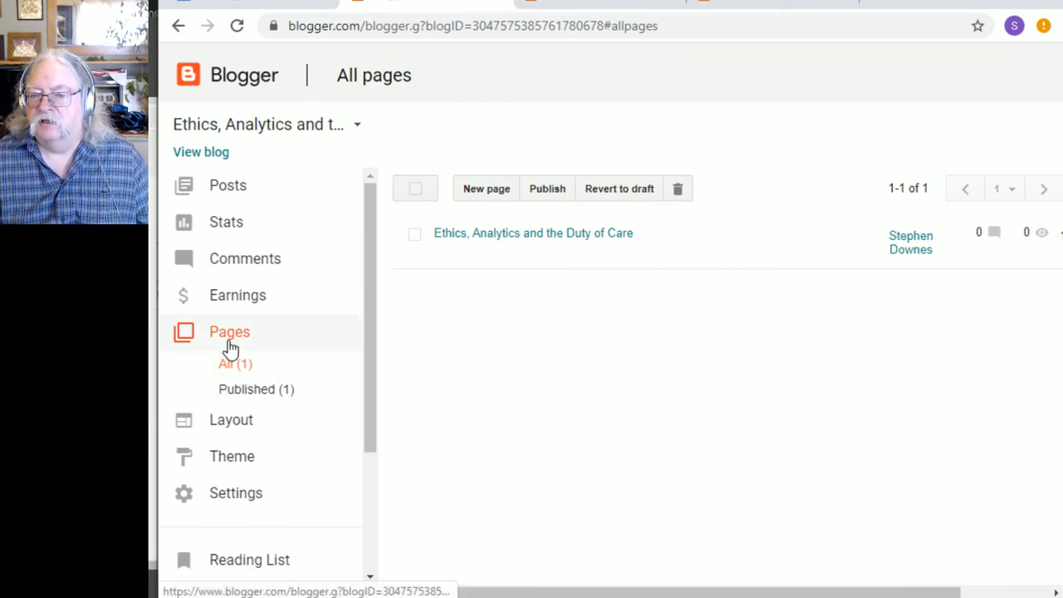
pyautogui.moveTo(516, 249)
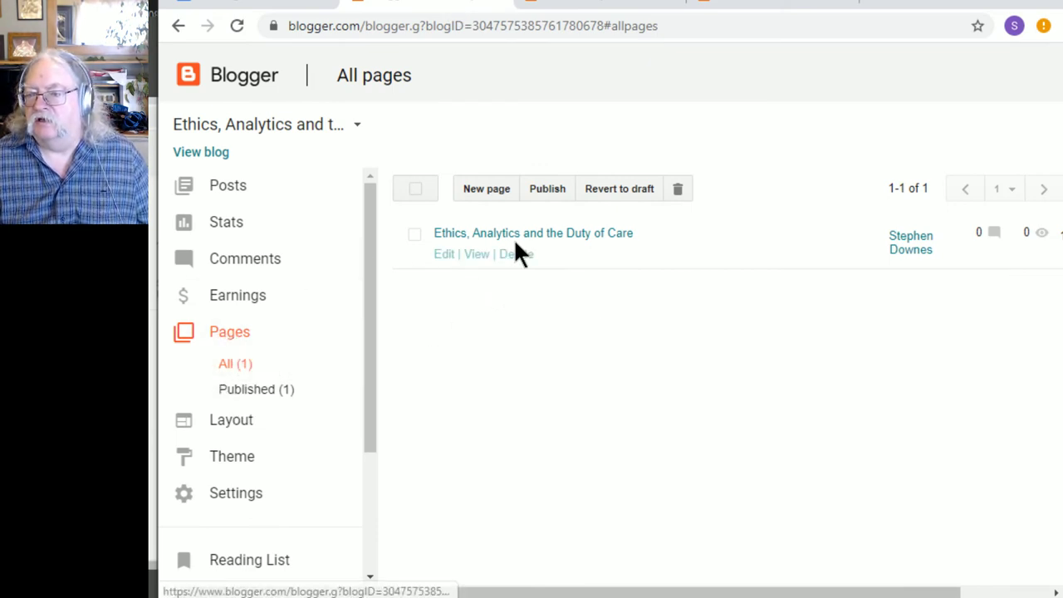
pyautogui.click(474, 250)
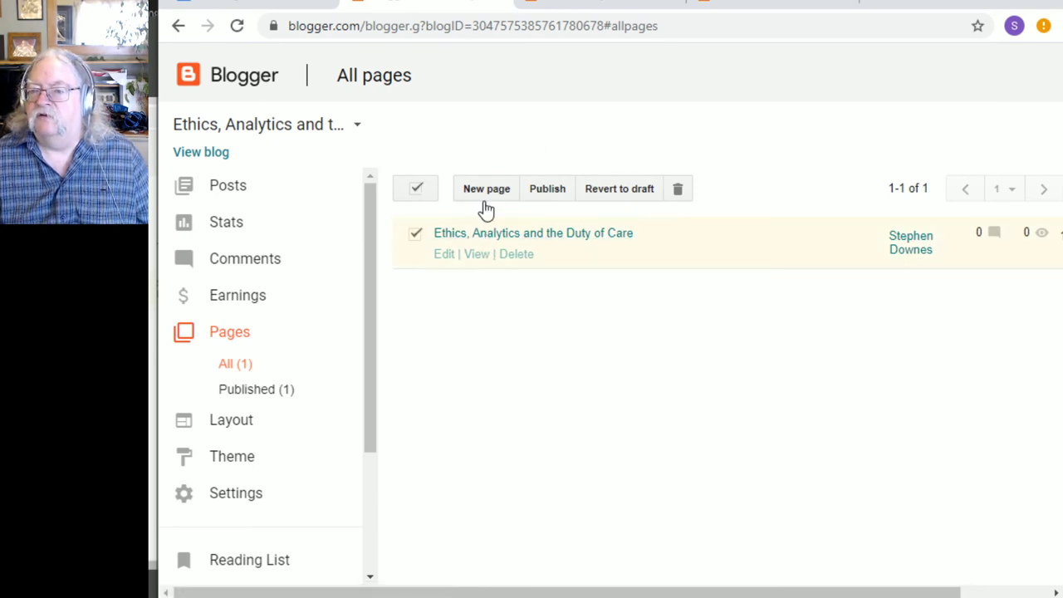
pyautogui.click(480, 255)
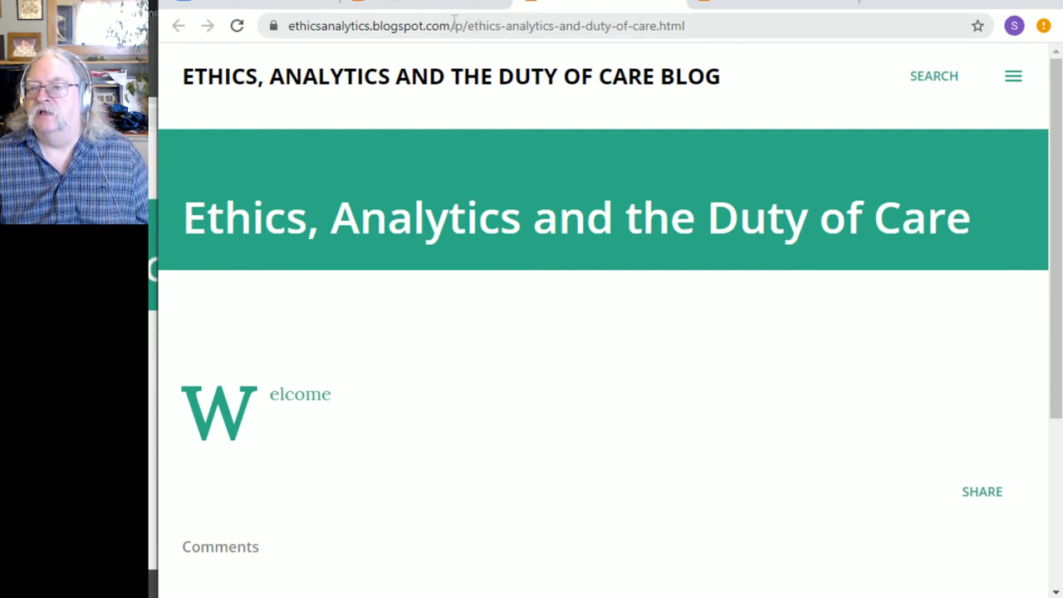
pyautogui.moveTo(455, 20); pyautogui.dragTo(700, 30)
pyautogui.click(510, 28)
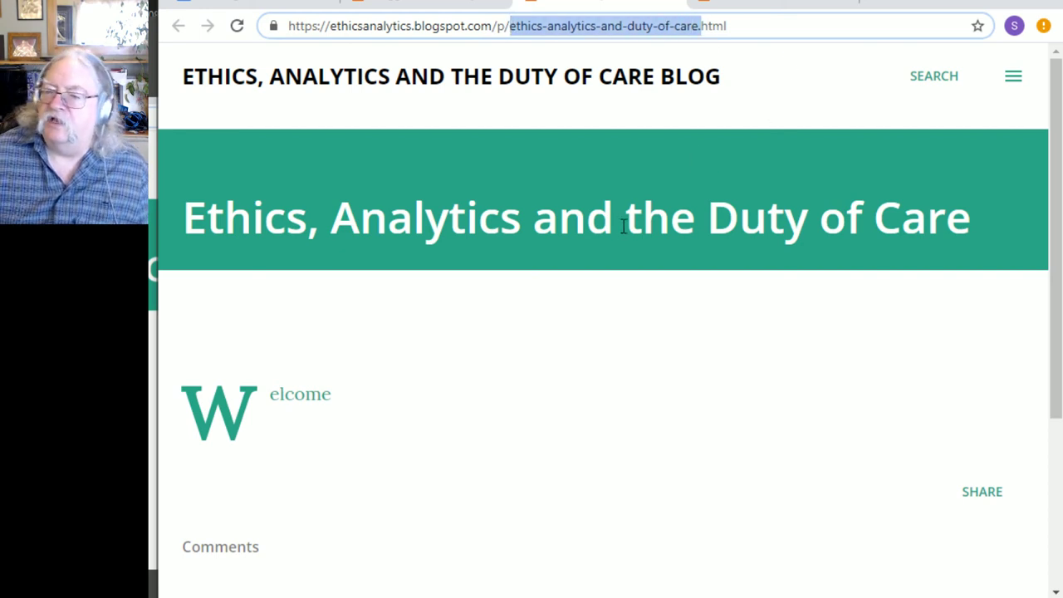
pyautogui.click(718, 274)
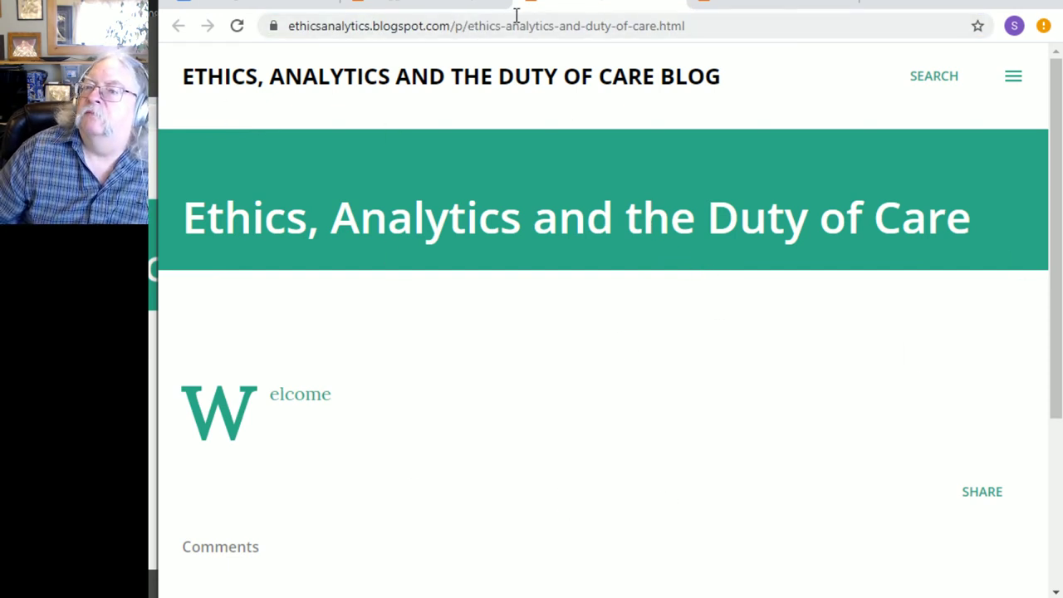
pyautogui.click(447, 5)
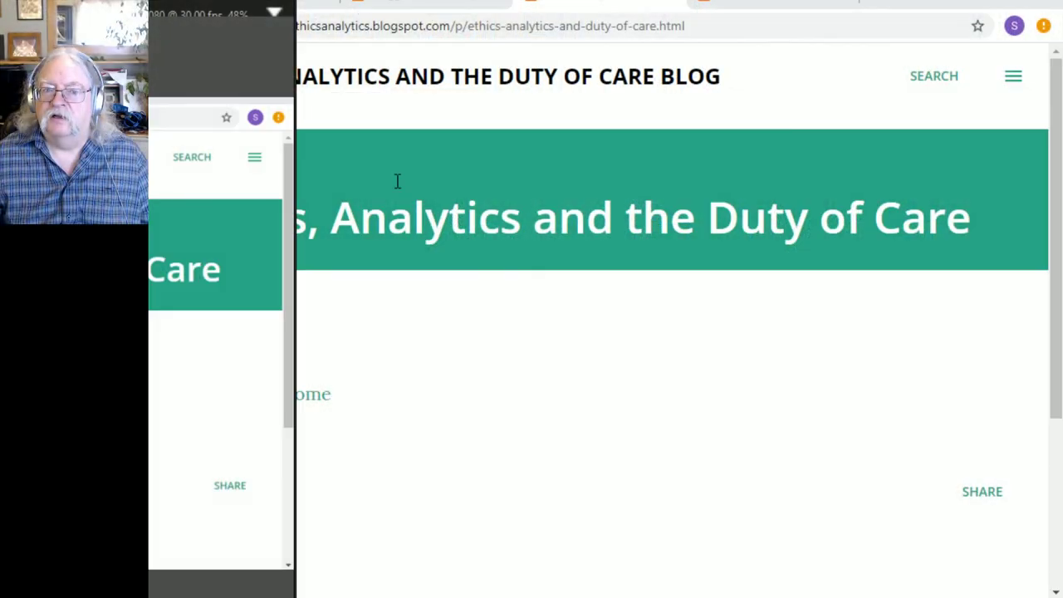
# Step: Shorten the page's web address to ethicsanalytics.blogspot.com and look over the blog's home page, including the welcome post and recent posts area
pyautogui.click(403, 24)
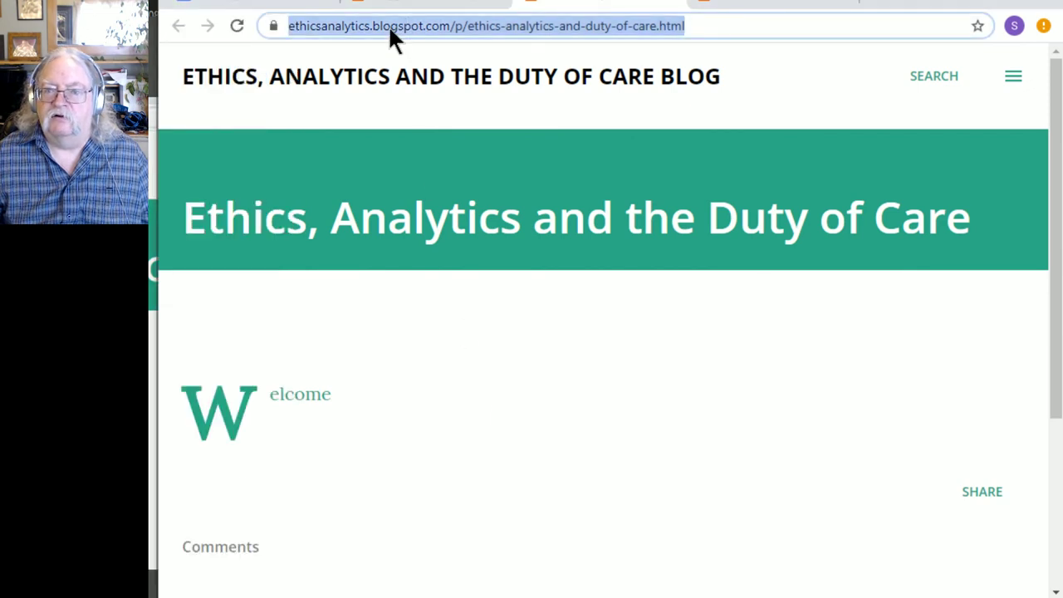
pyautogui.click(458, 21)
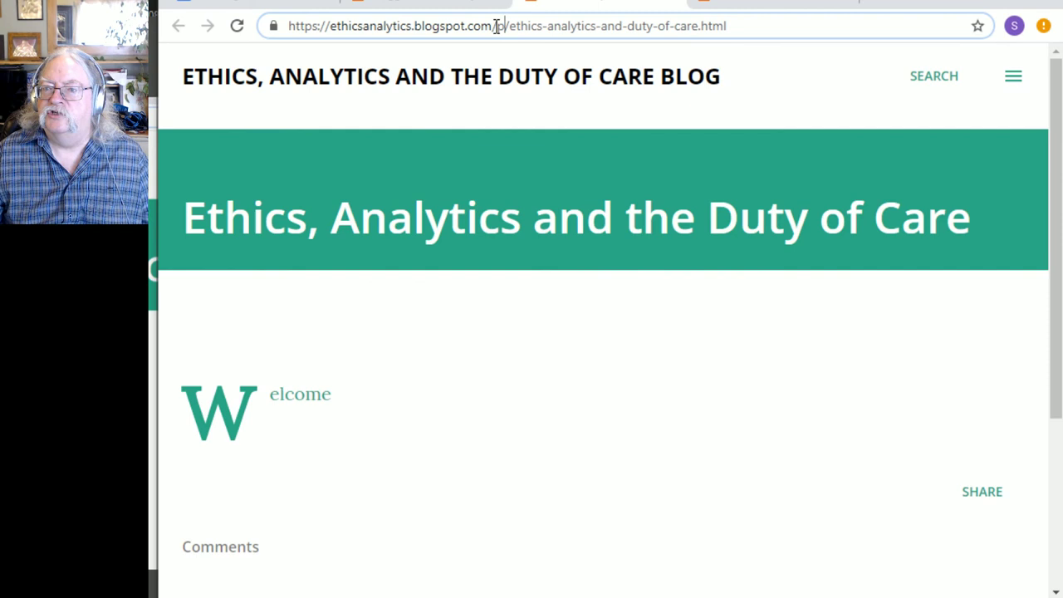
pyautogui.moveTo(497, 26); pyautogui.dragTo(732, 26)
pyautogui.press('BackSpace')
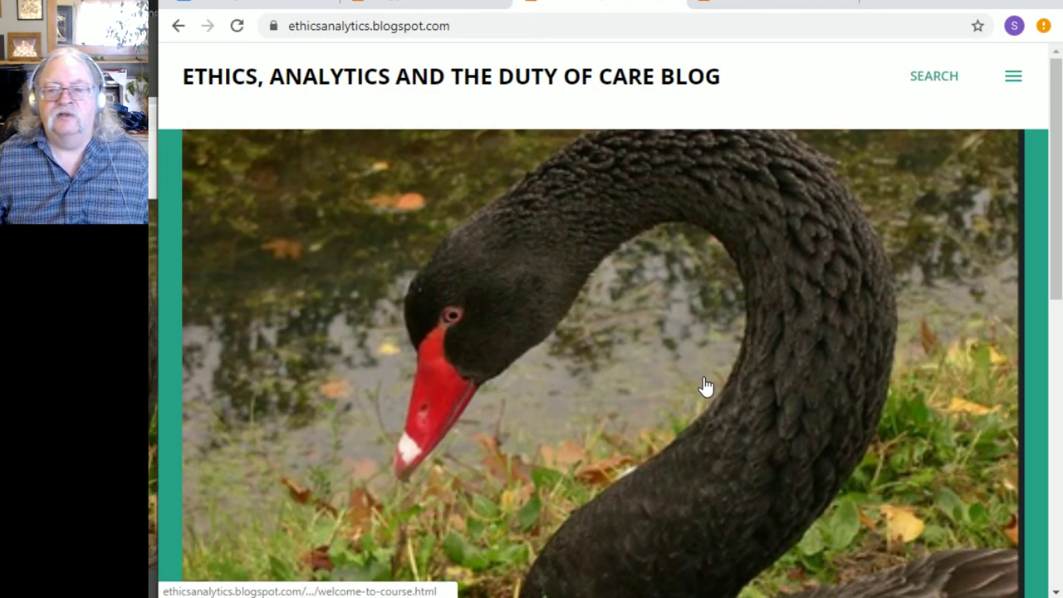
pyautogui.scroll(-6, 632, 343)
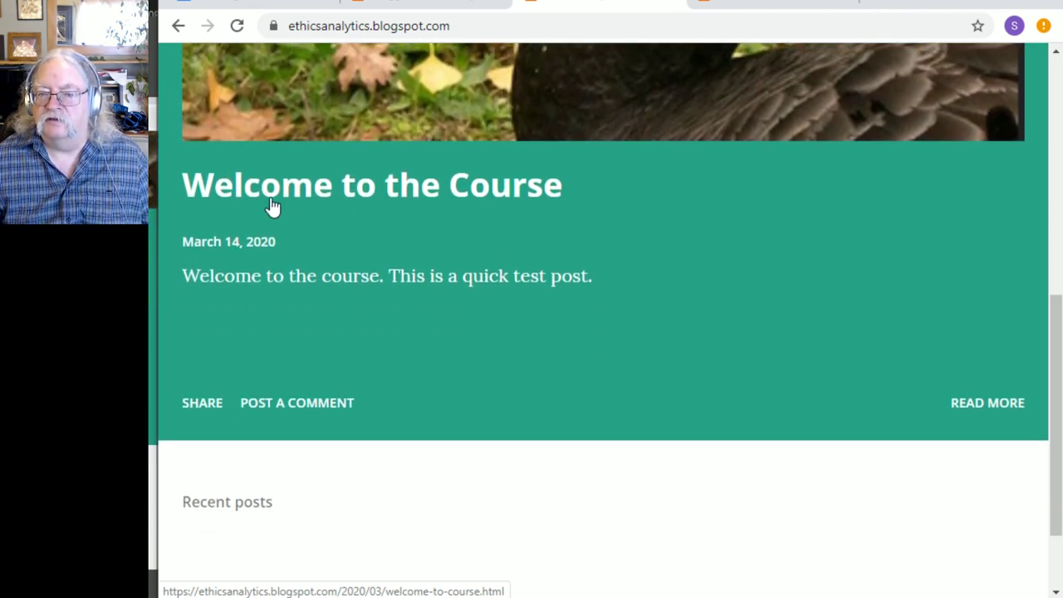
pyautogui.scroll(-2, 607, 407)
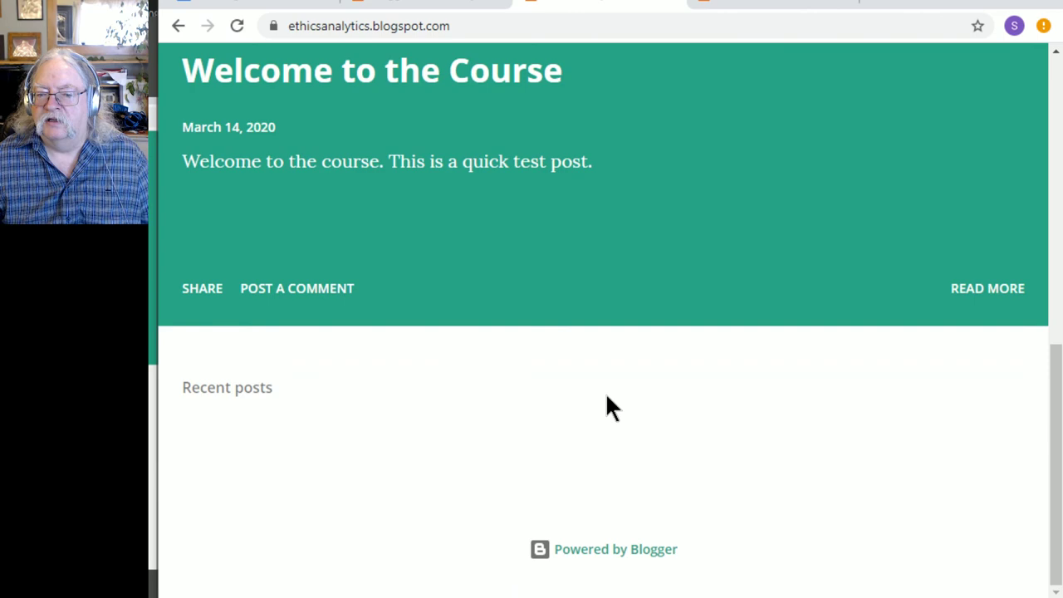
pyautogui.scroll(10, 553, 318)
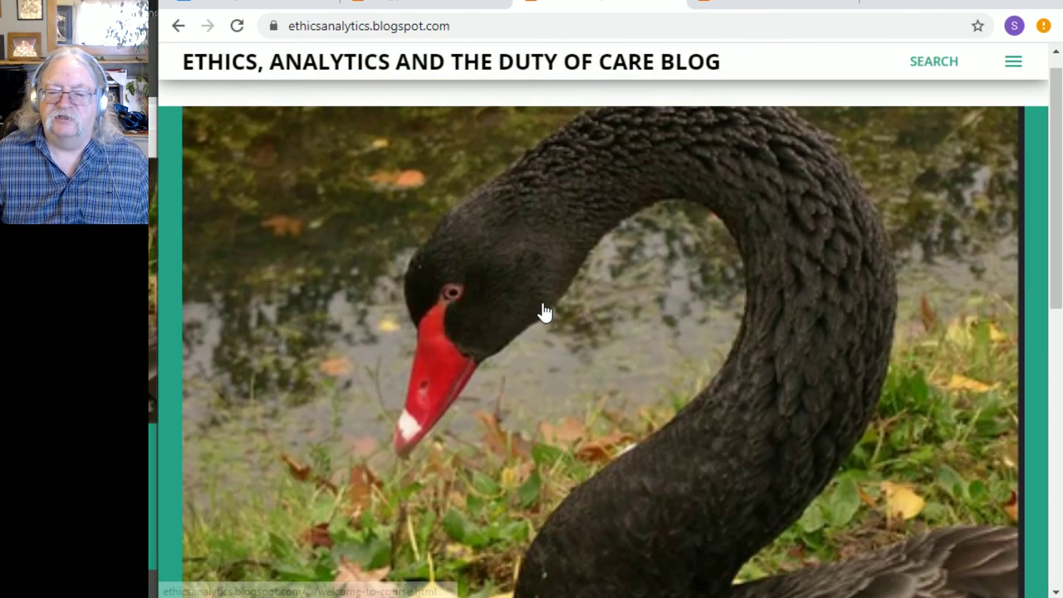